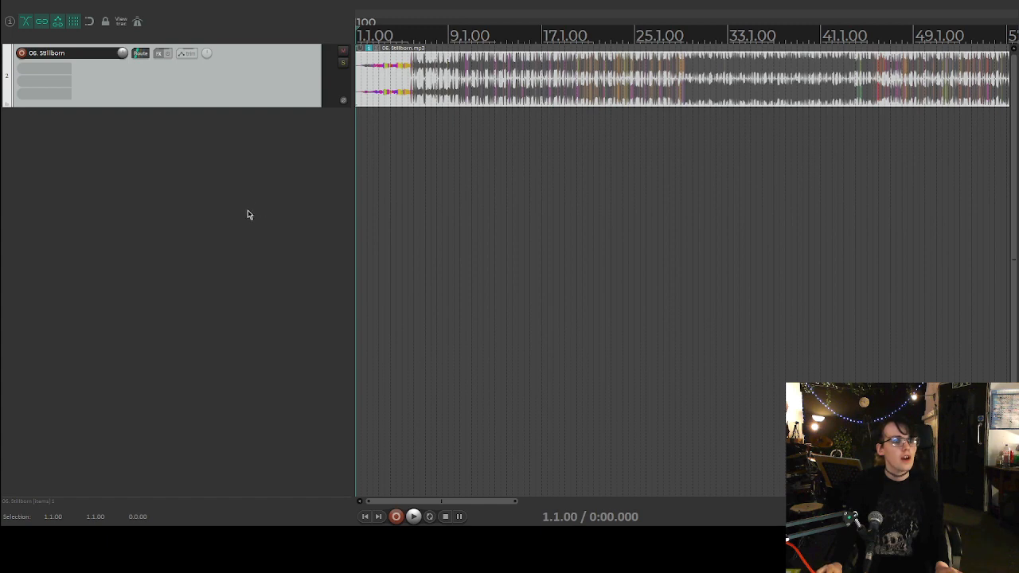
Show the master track with its tempo envelope and play the song from just before the first drum hit.
key("ctrl+alt+m")
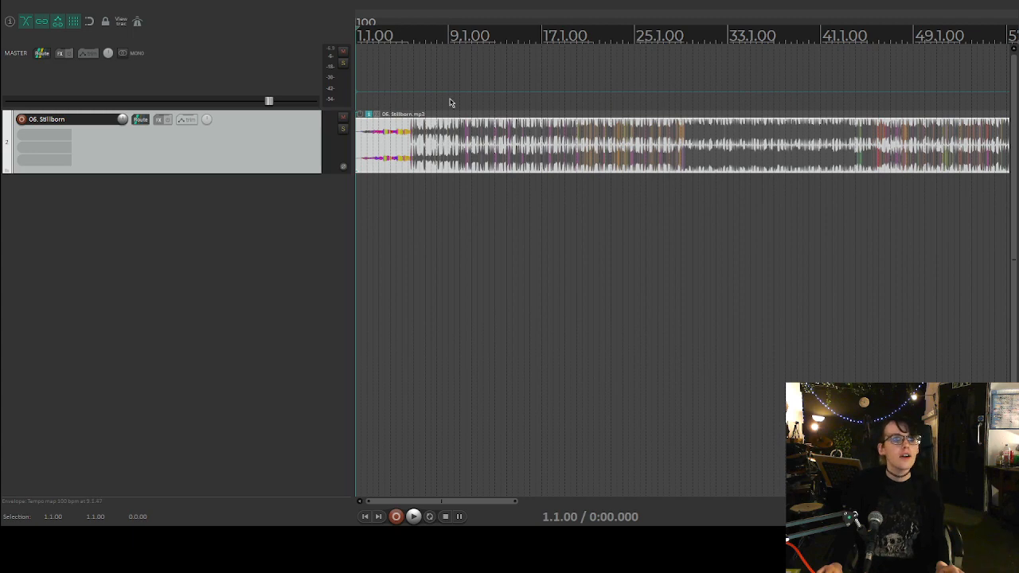
scroll(430, 80, "up", 4)
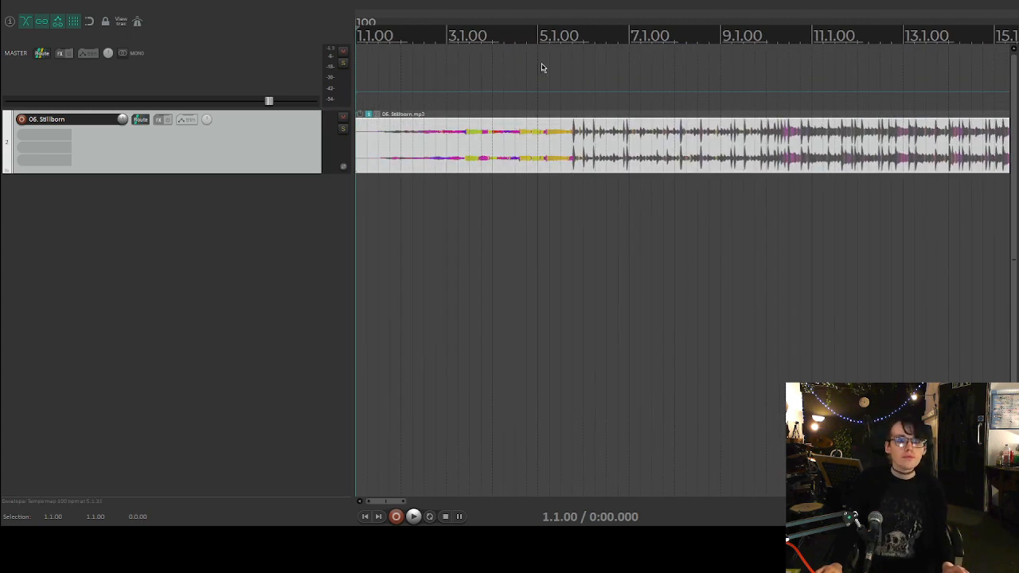
left_click(567, 31)
key("space")
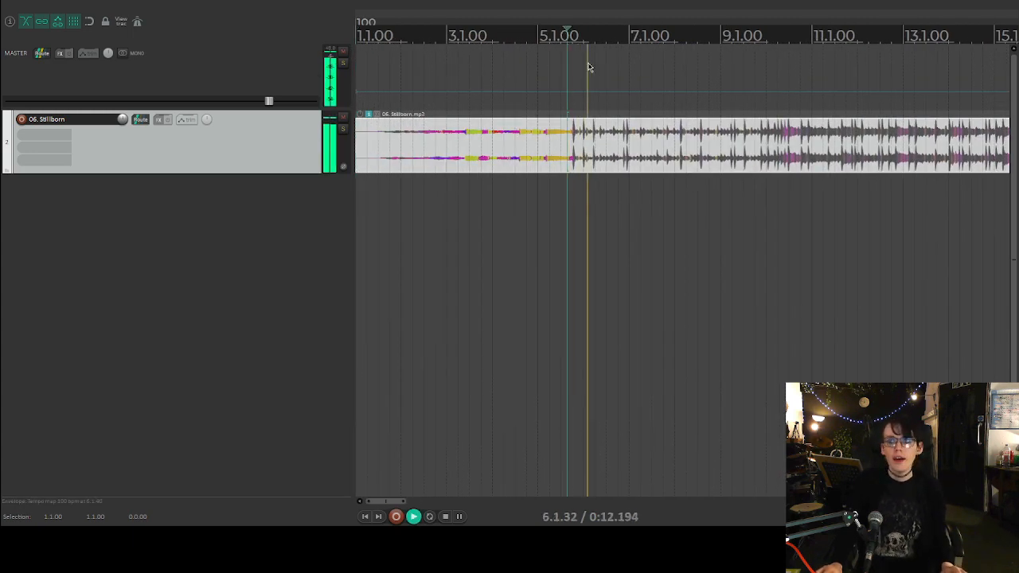
key("space")
key("space")
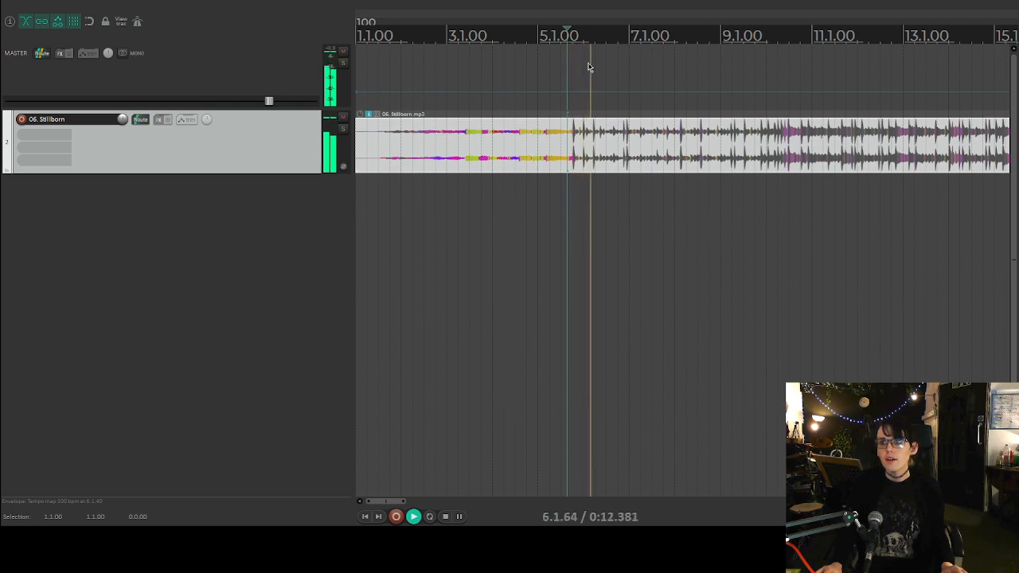
key("space")
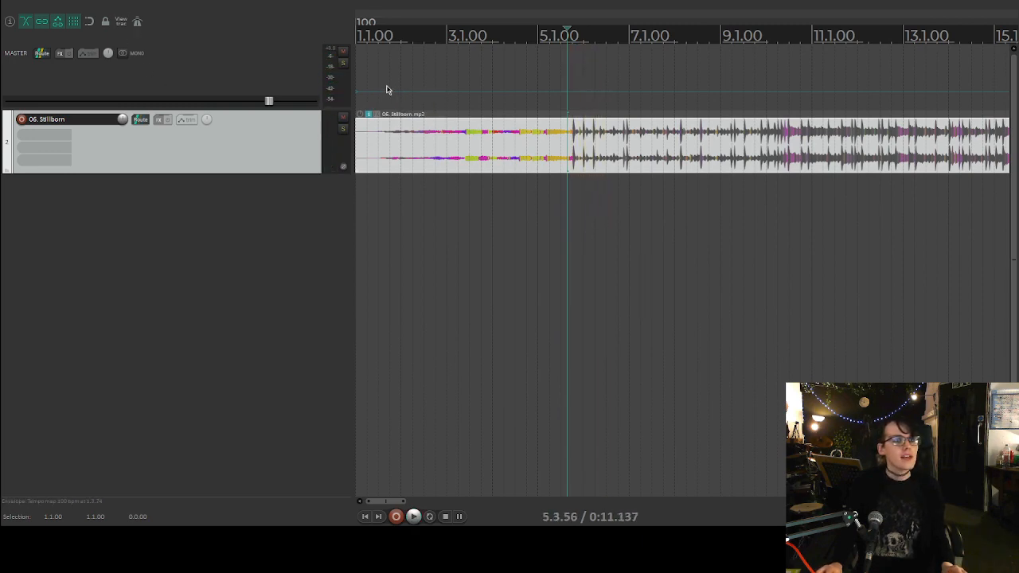
Lower the tempo envelope and set the tempo marker at the project start to 86 bpm.
left_click_drag(429, 94, 429, 98)
scroll(431, 95, "up", 6)
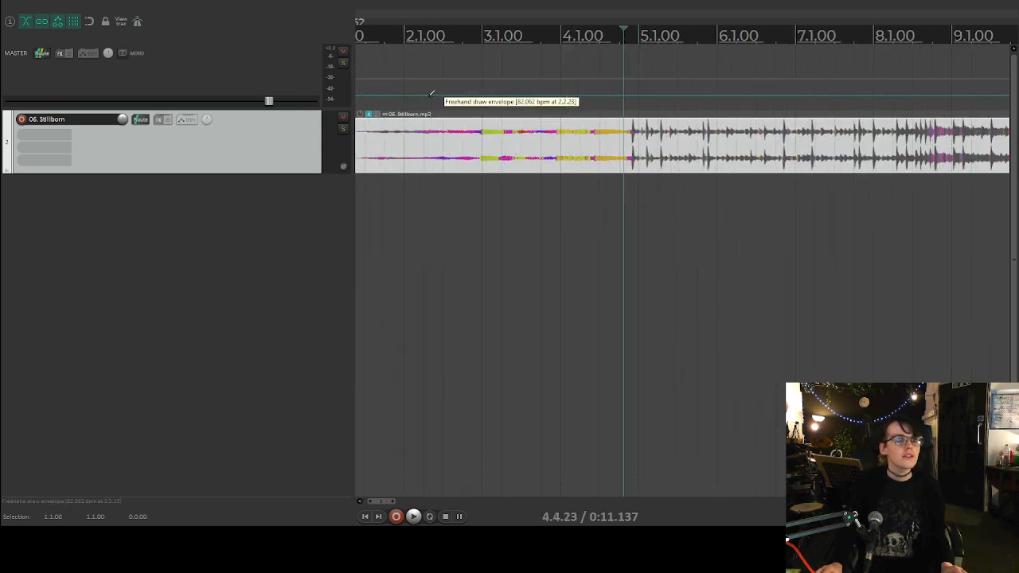
left_click(379, 23)
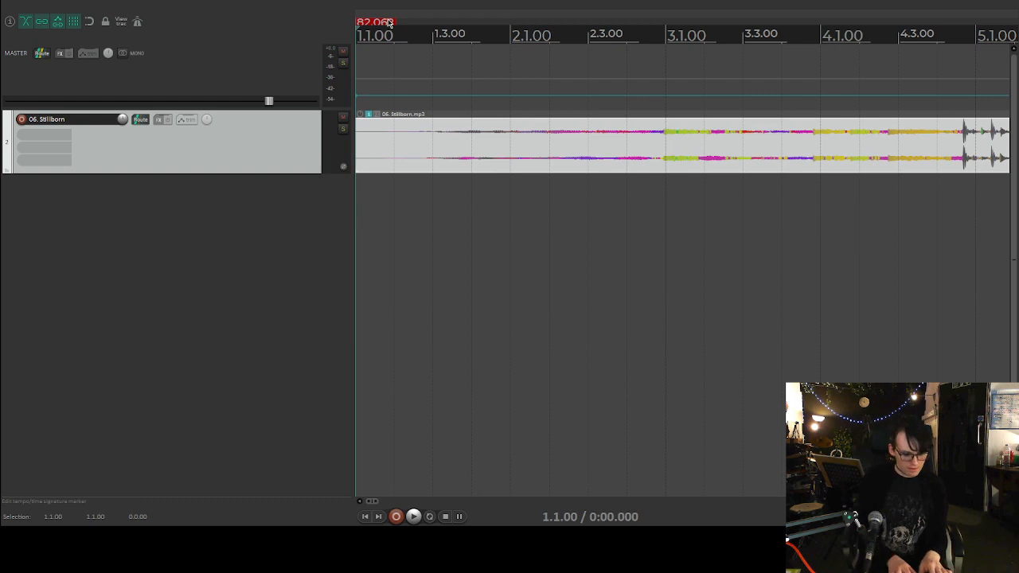
type("86")
key("Return")
Examine where the first drum hit falls relative to the start of bar 5.
scroll(725, 94, "up", 2)
scroll(767, 106, "right", 5)
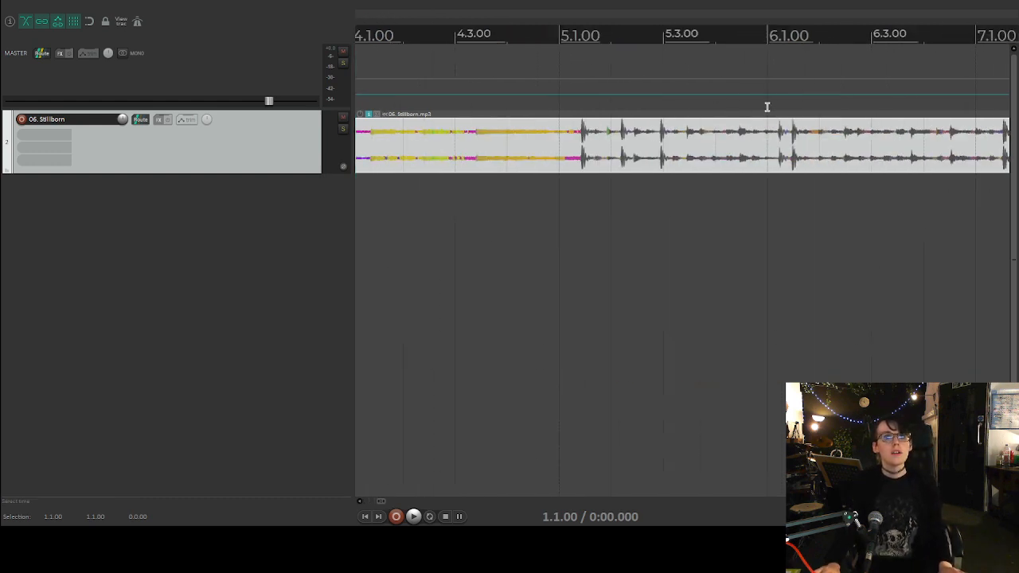
scroll(671, 74, "down", 4)
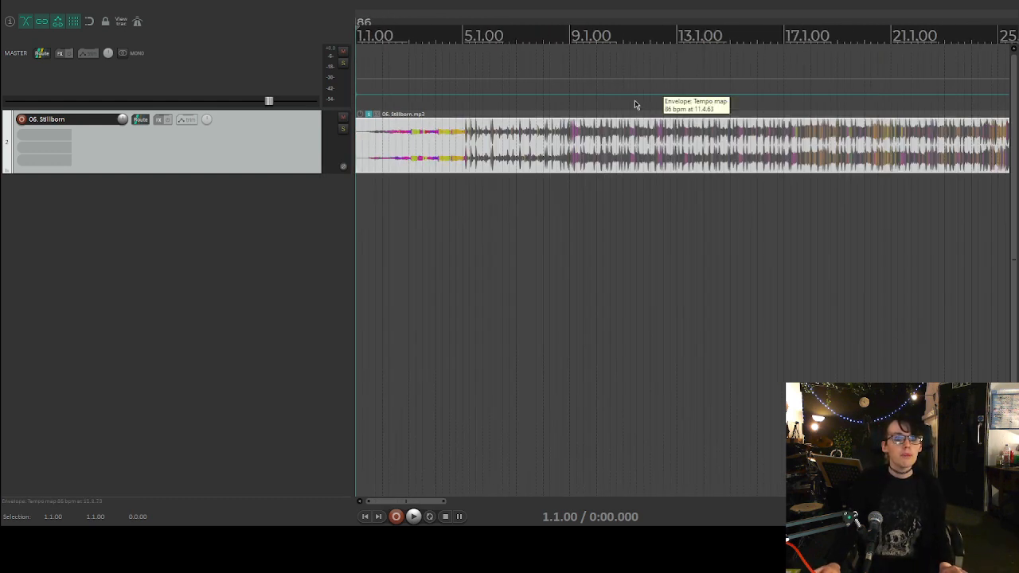
scroll(645, 108, "up", 3)
scroll(652, 116, "up", 4)
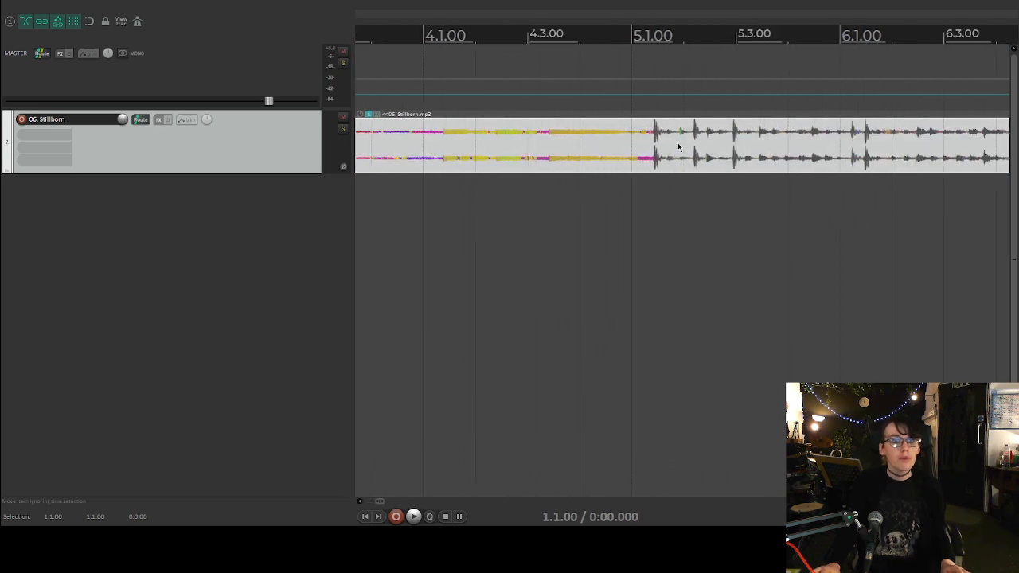
scroll(690, 81, "up", 2)
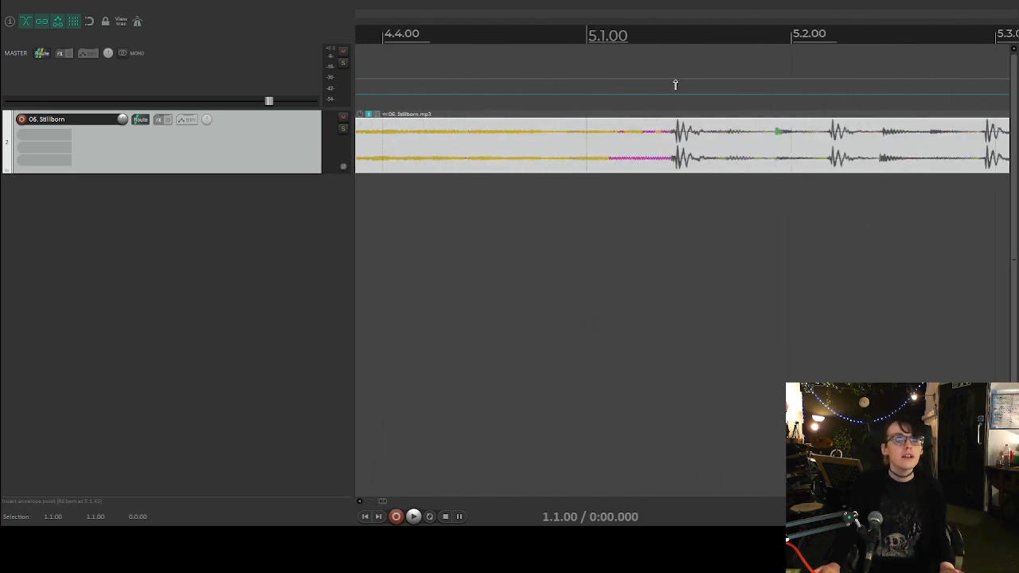
scroll(682, 131, "up", 4)
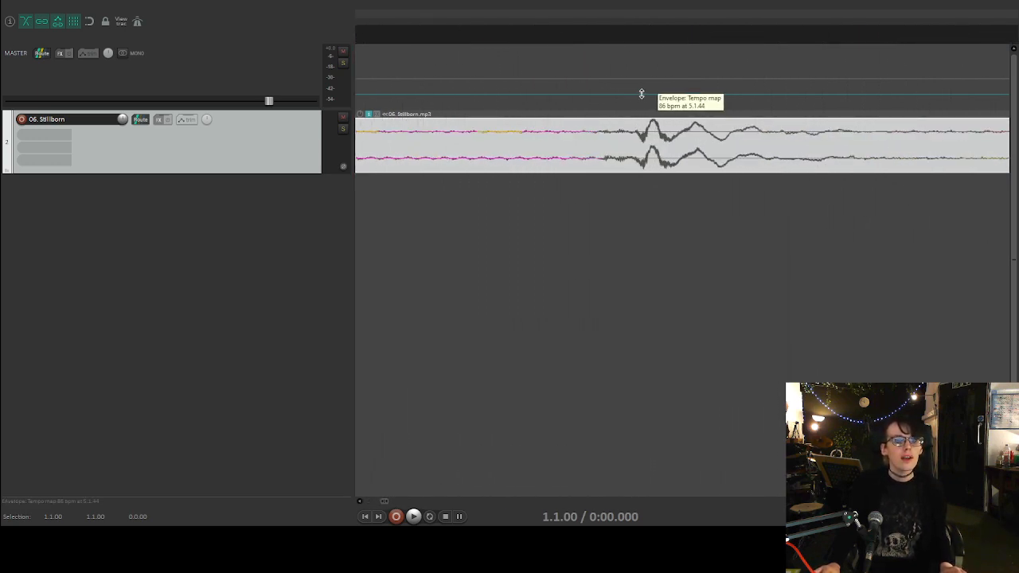
scroll(641, 94, "down", 3)
scroll(620, 135, "down", 5)
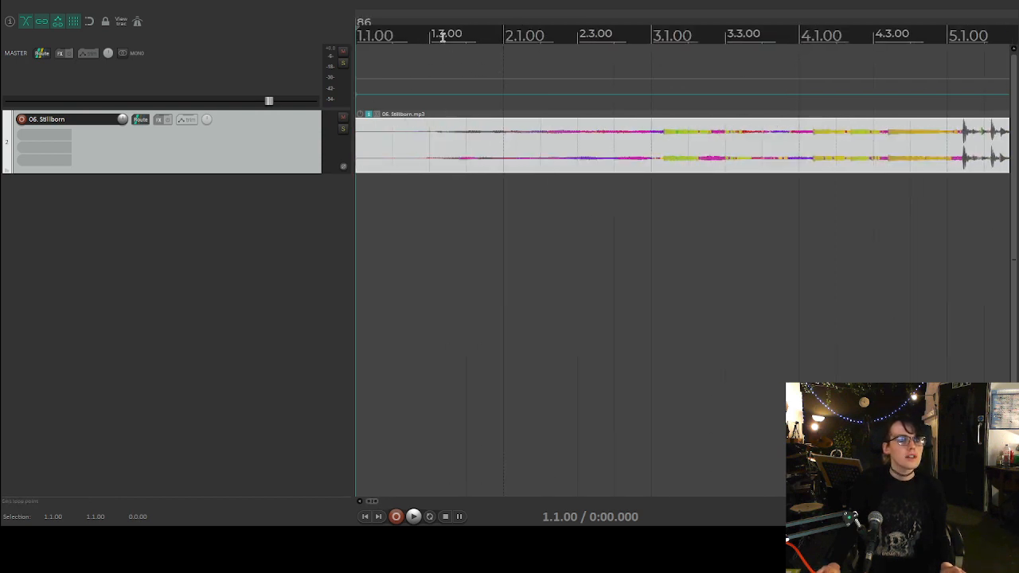
Play the quiet intro briefly from about beat 1.3.
left_click(439, 35)
key("space")
scroll(536, 67, "down", 2)
scroll(549, 73, "up", 2)
scroll(566, 75, "down", 4)
key("space")
Insert a tempo envelope point at 86 bpm on the first drum hit, at about 5.1.44.
scroll(493, 74, "up", 6)
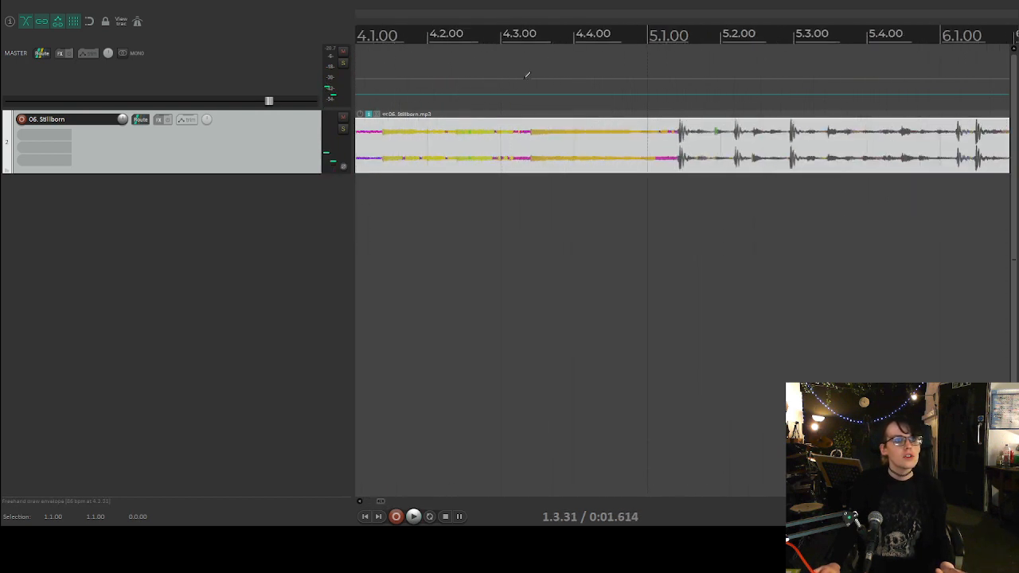
scroll(599, 84, "up", 2)
scroll(722, 97, "up", 3)
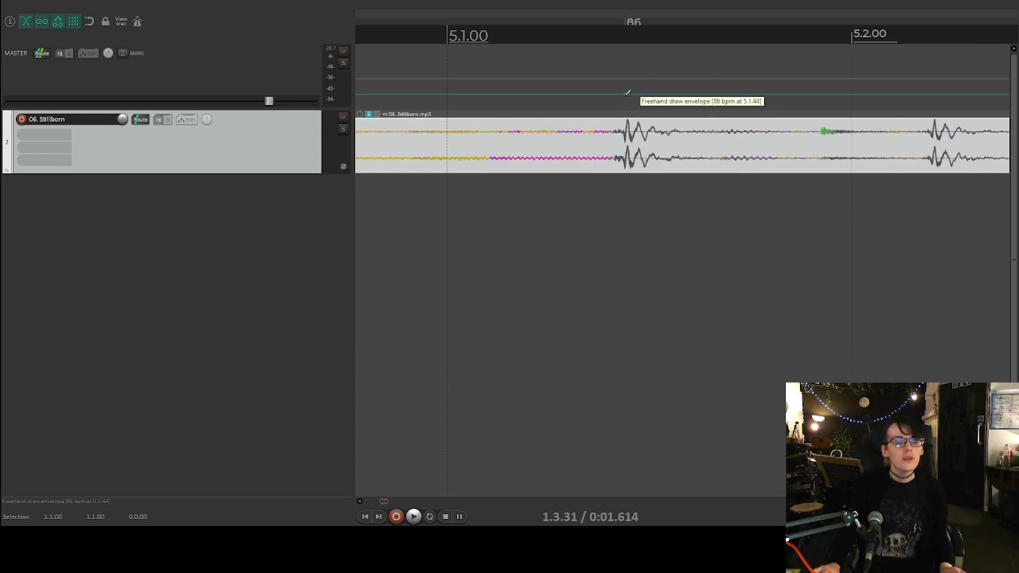
Try tempos of about 124 bpm and about 82 bpm on the envelope segment before the first drum hit.
scroll(623, 95, "down", 3)
scroll(632, 111, "down", 2)
scroll(632, 112, "down", 4)
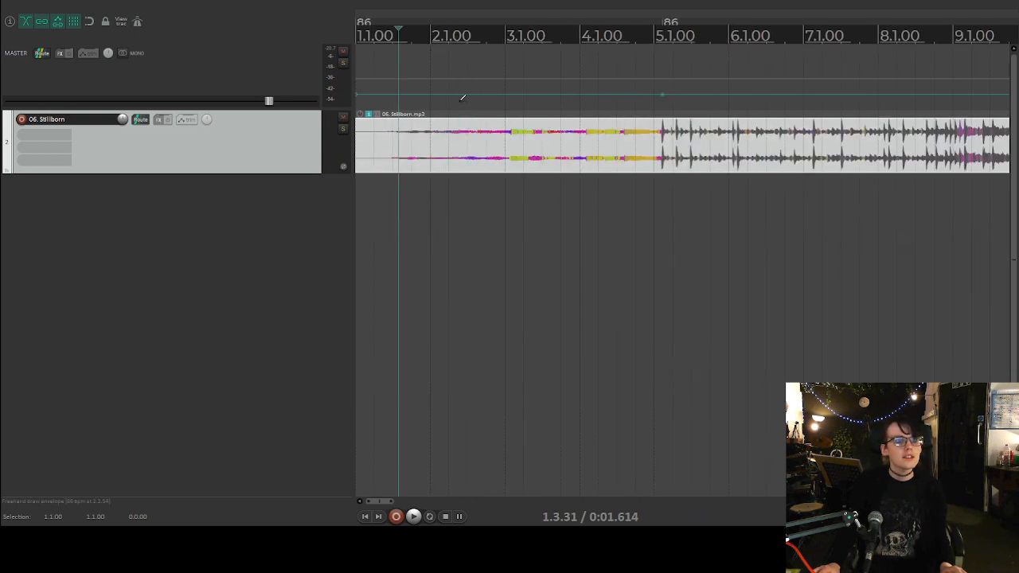
left_click_drag(464, 96, 507, 84)
scroll(507, 83, "up", 4)
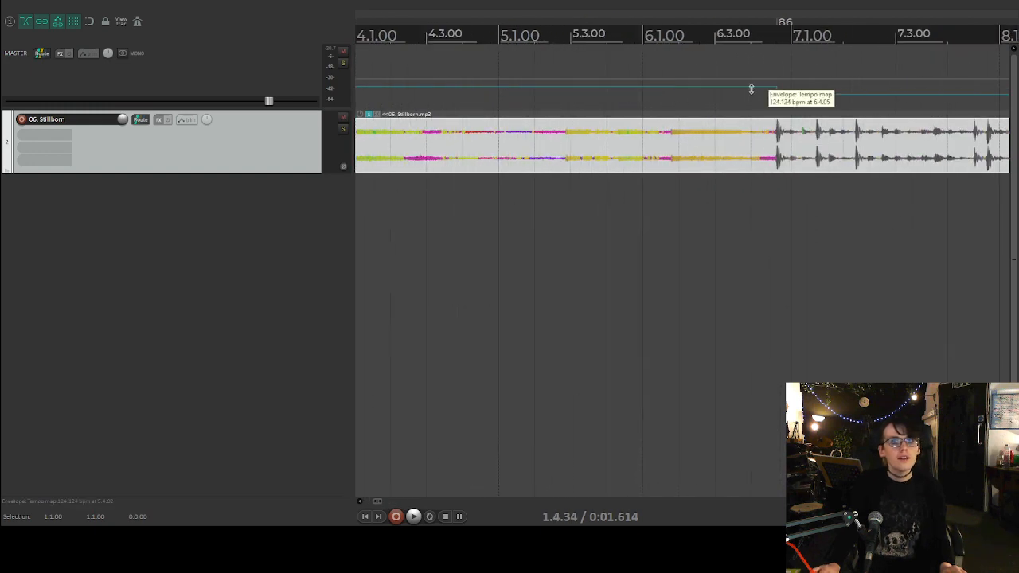
left_click_drag(750, 85, 751, 95)
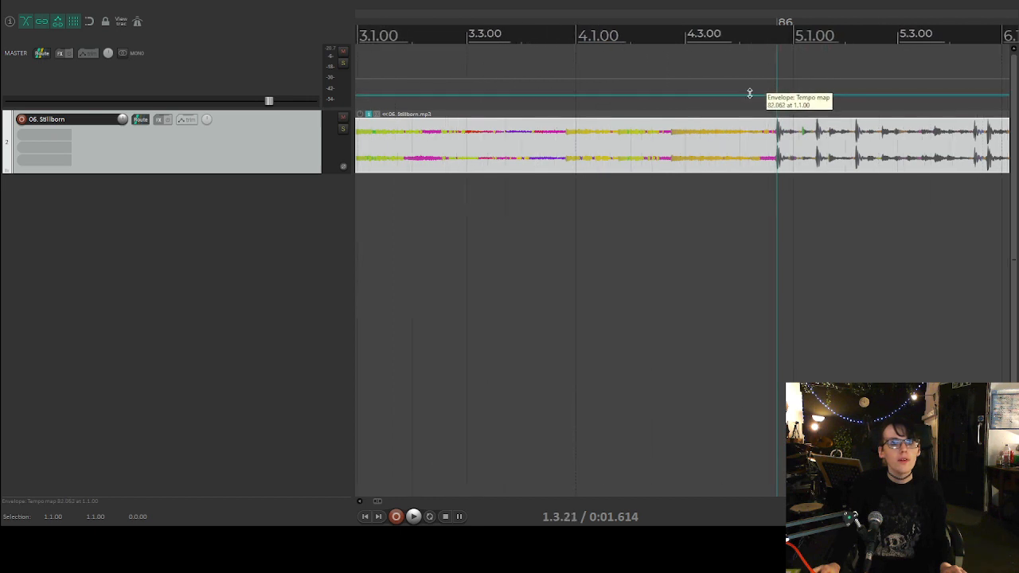
Enlarge the master track and fine-tune the intro tempo to 83.7 bpm so bar 5 lands on the first drum hit.
scroll(792, 86, "up", 5)
left_click_drag(241, 110, 241, 387)
left_click_drag(705, 325, 705, 324)
scroll(714, 298, "down", 2)
Return to the project start, try lowering the intro's tempo envelope, and undo that change.
left_click(450, 39)
key("w")
scroll(509, 239, "down", 4)
left_click_drag(509, 322, 509, 382)
scroll(673, 250, "down", 2)
key("ctrl+z")
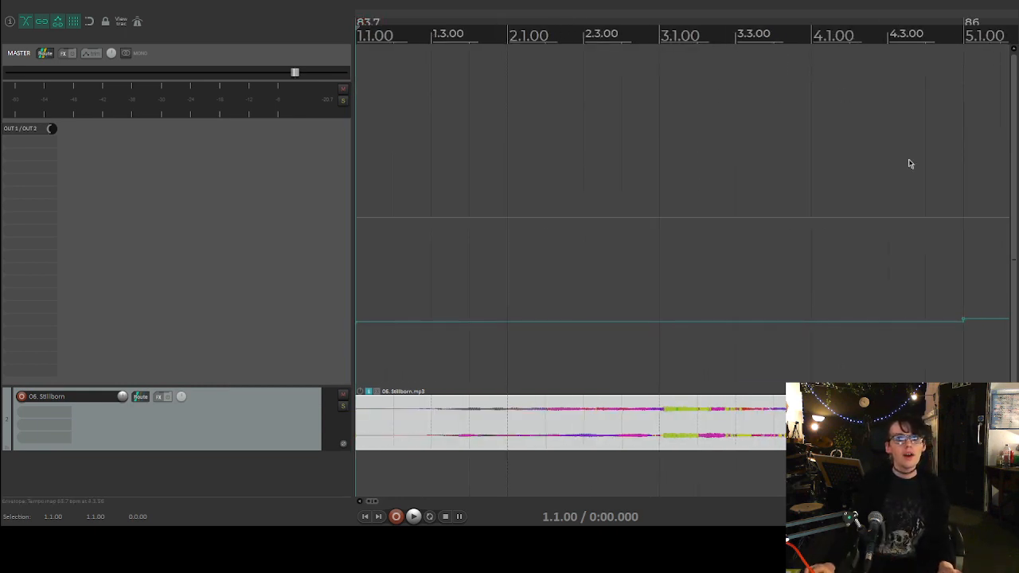
scroll(946, 371, "up", 5)
scroll(875, 334, "down", 5)
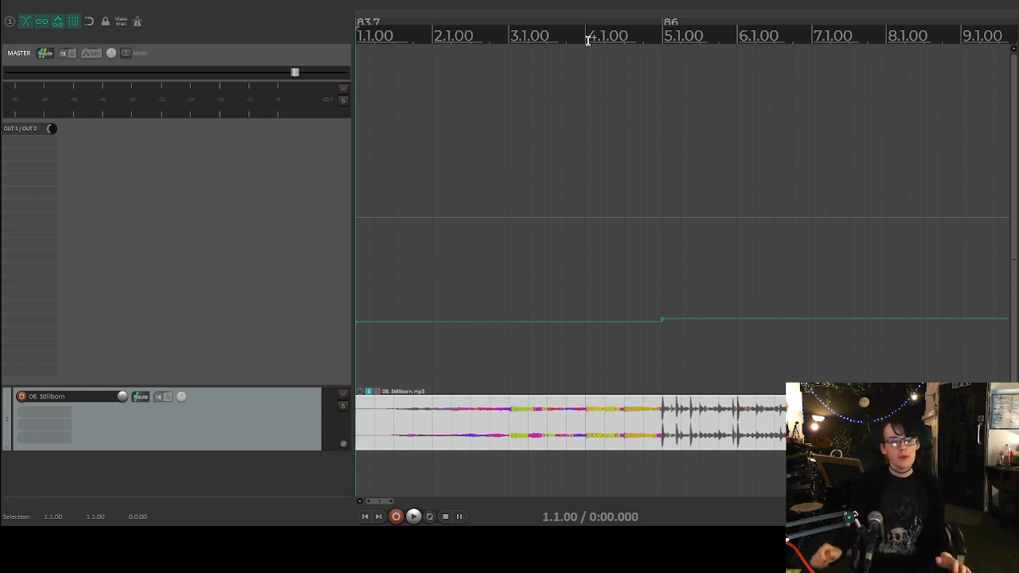
scroll(420, 430, "up", 3)
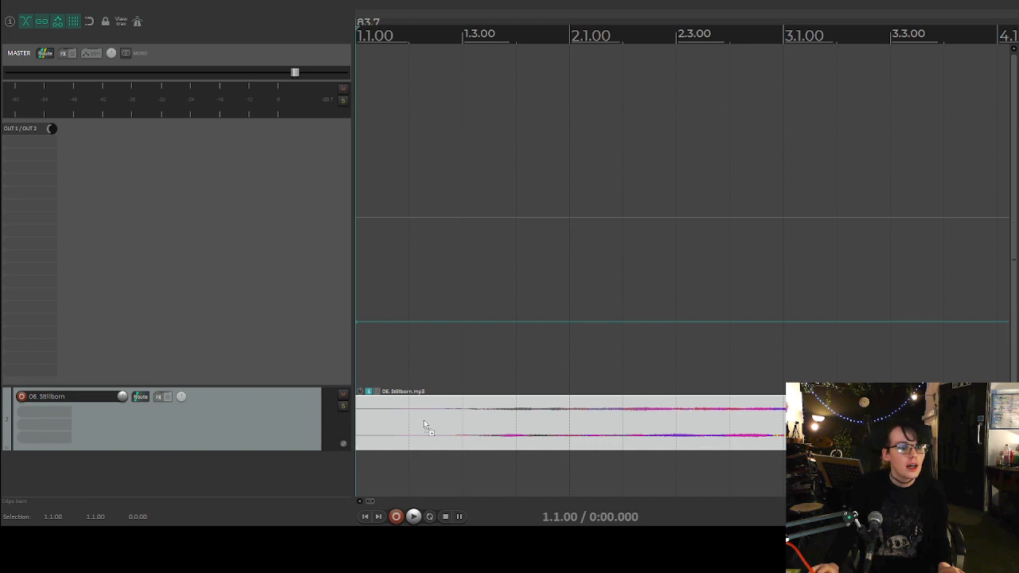
scroll(416, 424, "down", 3)
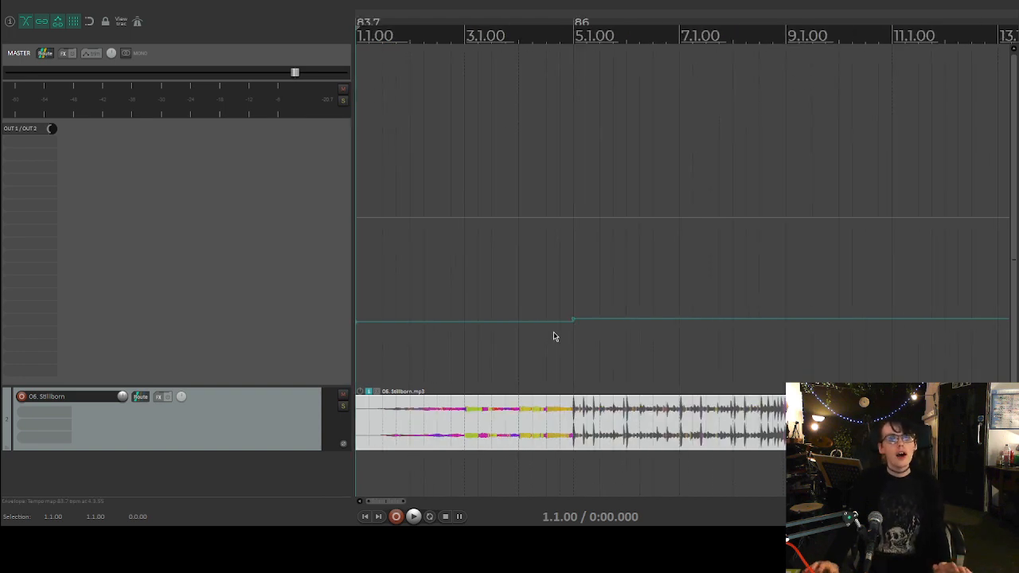
Enable the metronome and play from just before bar 5 to check the drums against the grid.
scroll(589, 267, "up", 4)
left_click(514, 35)
scroll(468, 85, "up", 3)
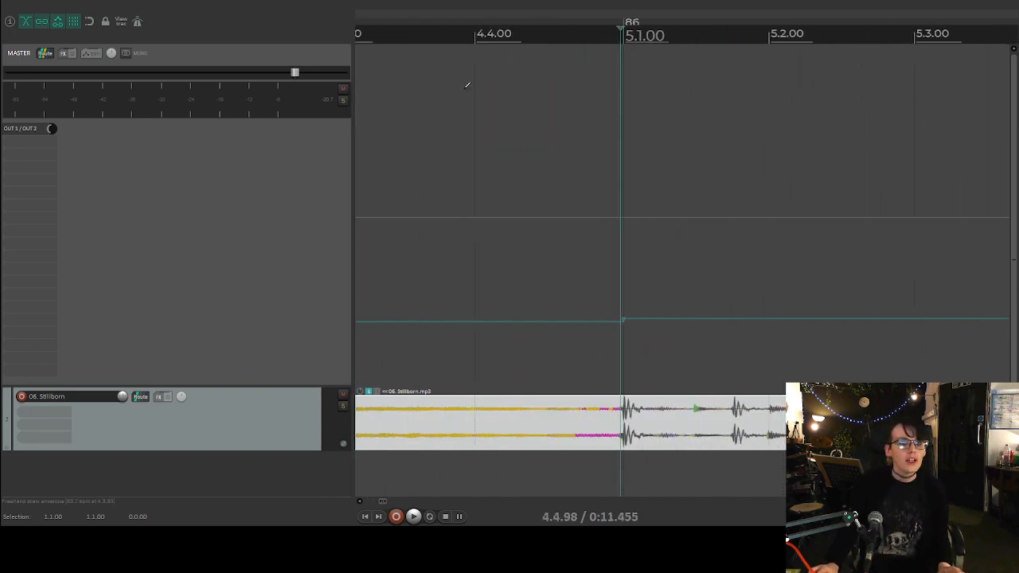
scroll(626, 135, "right", 2)
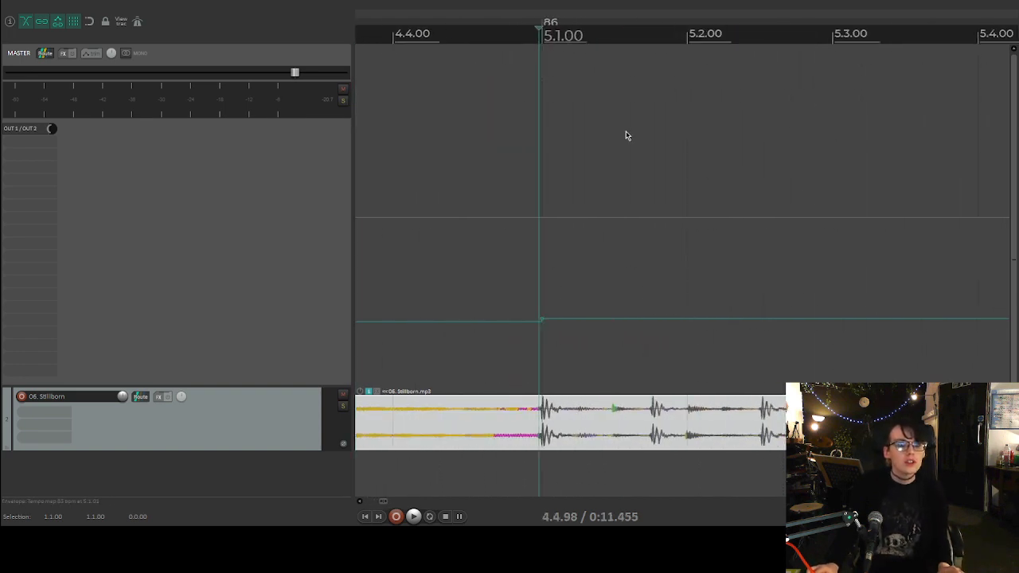
left_click(137, 22)
key("space")
scroll(705, 167, "down", 3)
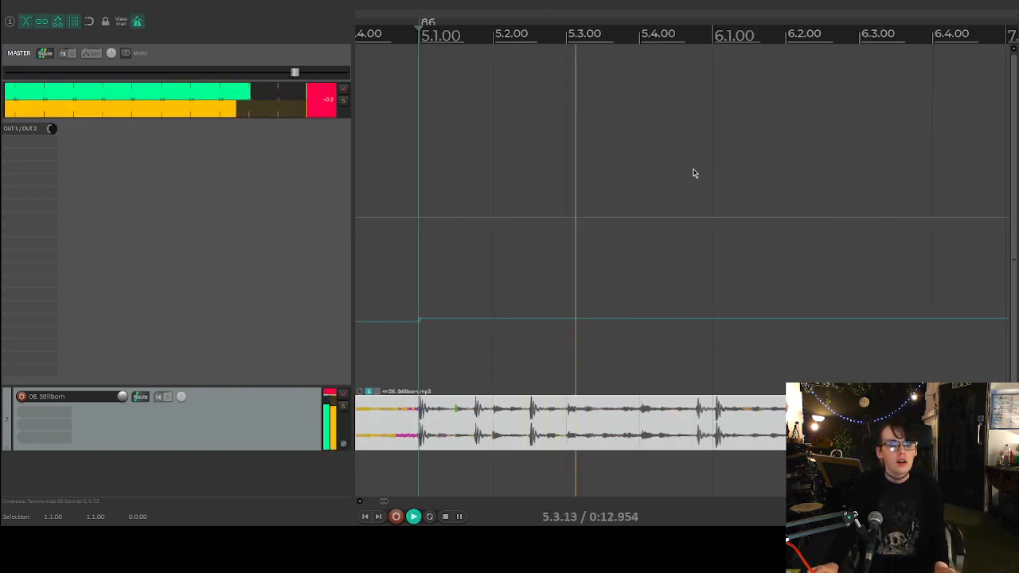
scroll(692, 174, "right", 3)
scroll(693, 173, "down", 3)
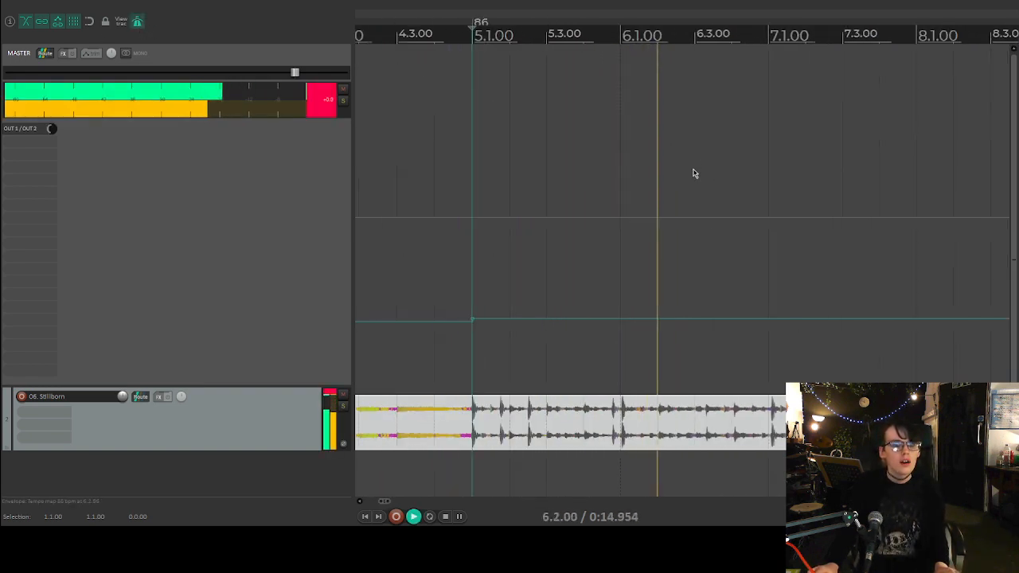
key("space")
Place the edit cursor at 6.1.00 and lower the tempo from bar 5 onward to about 84.9 bpm.
scroll(657, 243, "up", 2)
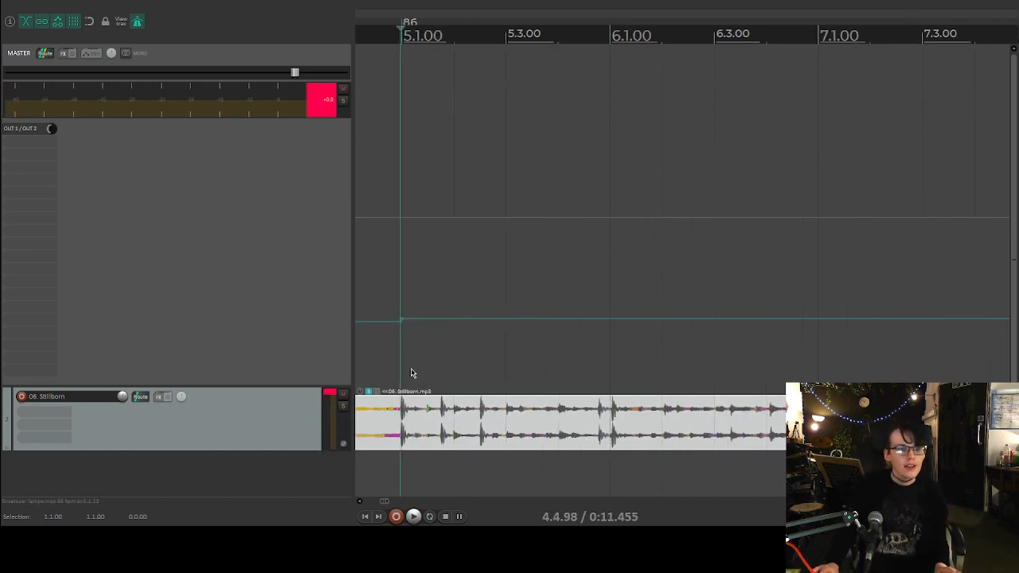
scroll(409, 371, "up", 3)
scroll(467, 344, "right", 2)
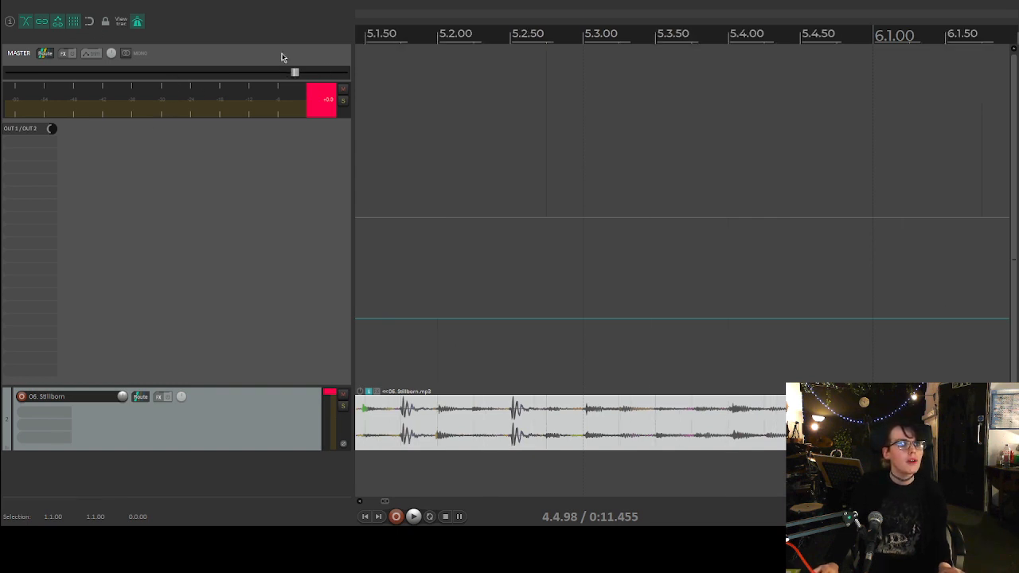
left_click(872, 29)
scroll(660, 280, "down", 2)
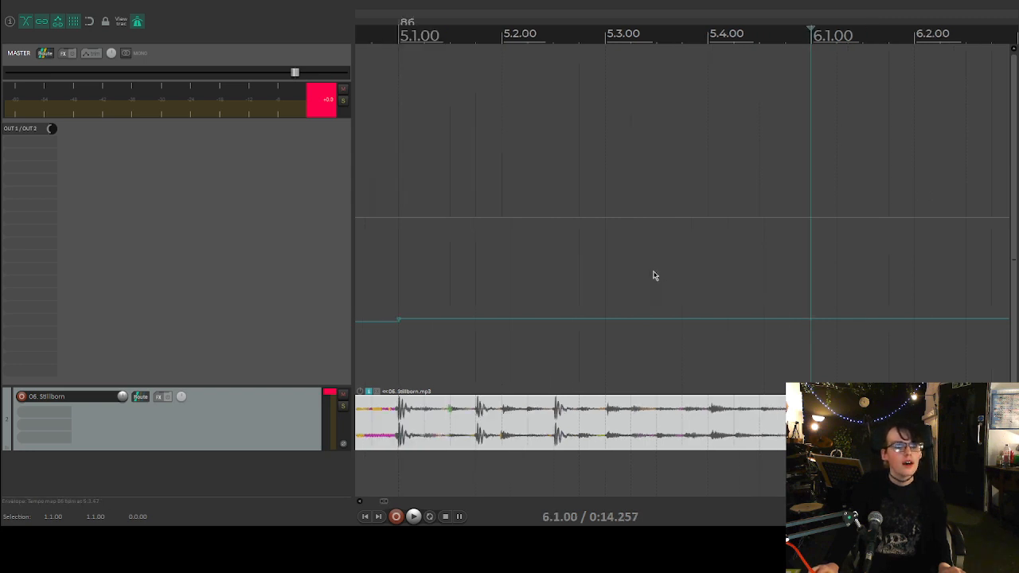
scroll(654, 276, "left", 2)
scroll(579, 197, "right", 1)
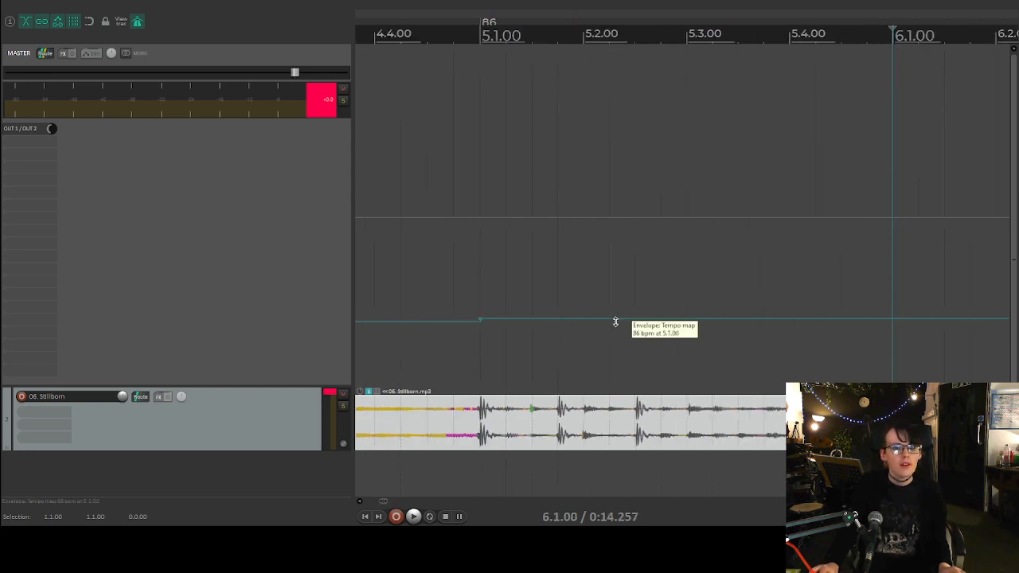
left_click_drag(615, 321, 614, 323)
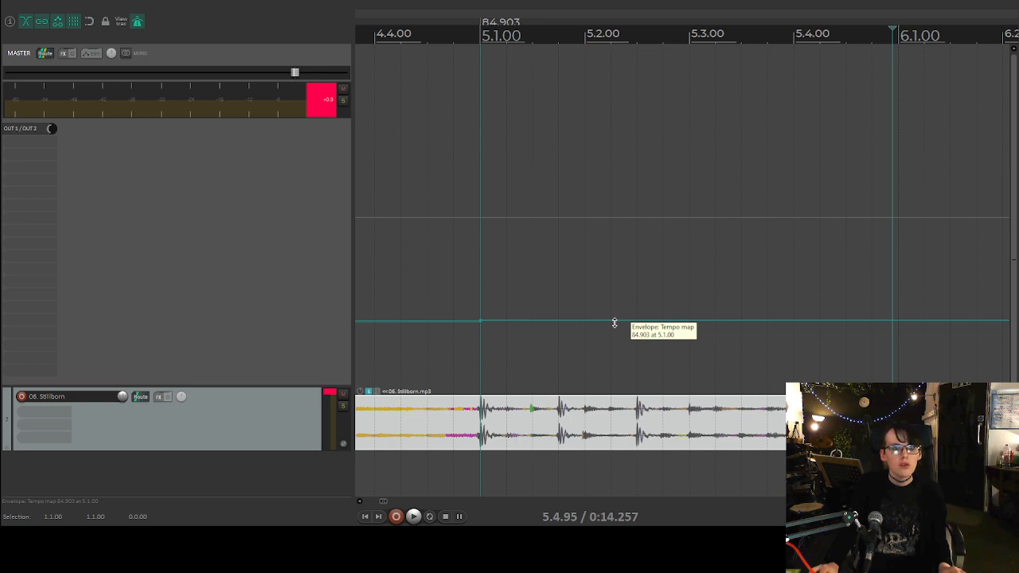
Check the drum hits up to bar 8 against the grid and set the bar 5 tempo marker to 85 bpm.
scroll(663, 90, "right", 10)
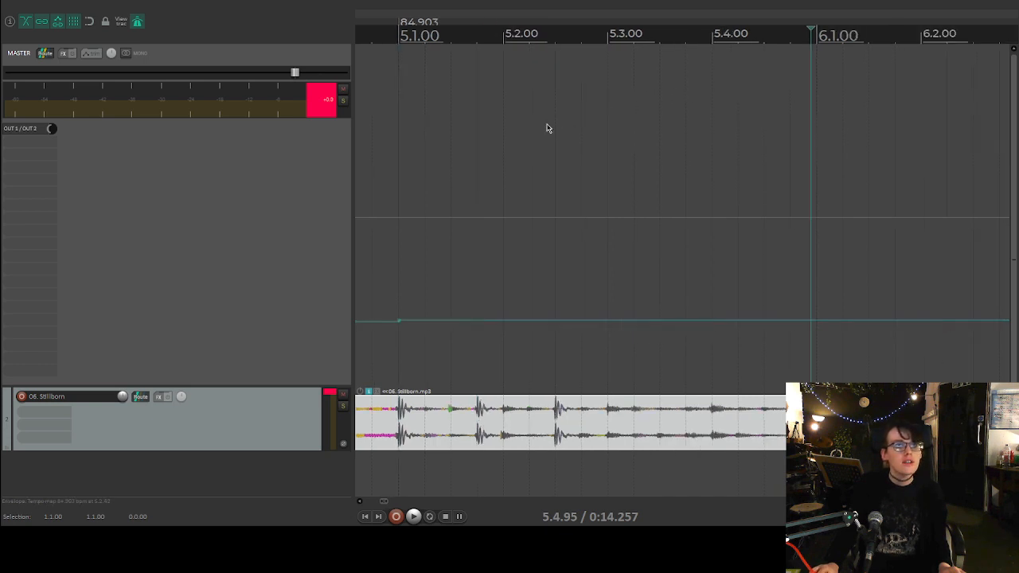
scroll(673, 296, "right", 8)
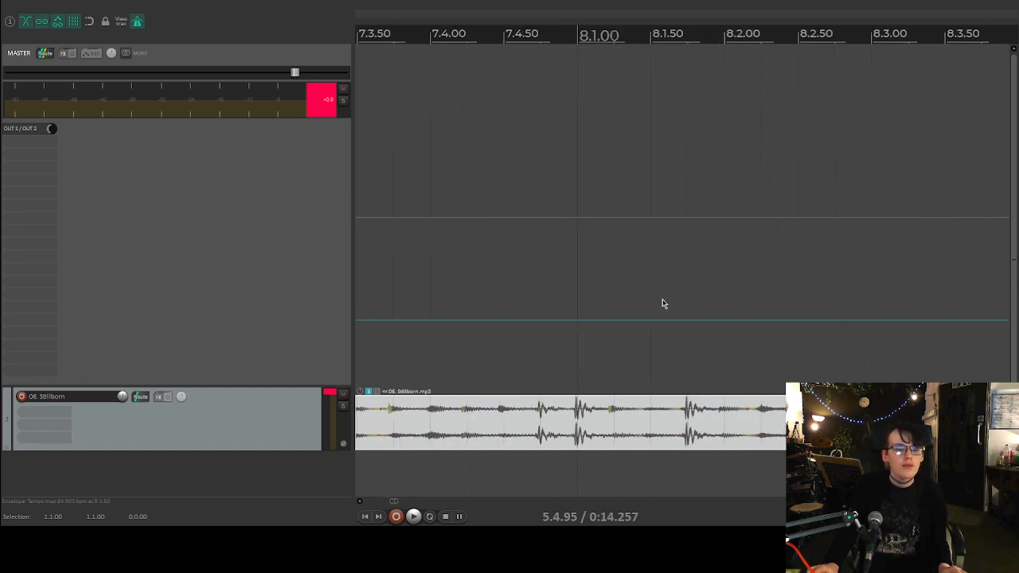
scroll(582, 422, "up", 3)
scroll(583, 422, "left", 6)
scroll(677, 342, "down", 5)
left_click(676, 342)
Examine the drum hits from bar 5 to bar 11 to see how they line up with the 85 bpm grid.
scroll(796, 266, "up", 6)
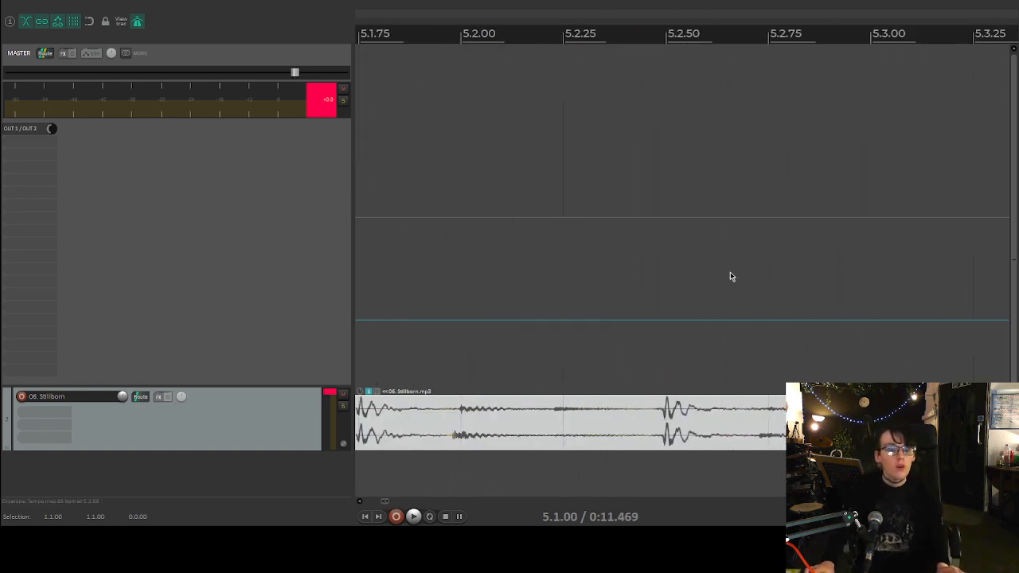
scroll(712, 305, "right", 3)
scroll(666, 359, "down", 2)
scroll(662, 359, "right", 8)
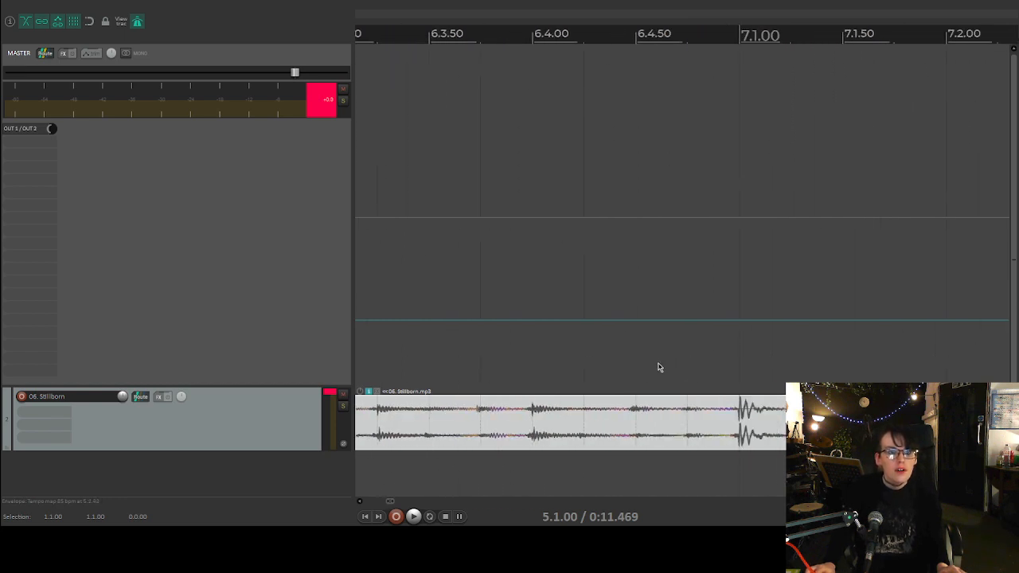
scroll(659, 367, "right", 6)
scroll(659, 367, "down", 2)
scroll(659, 367, "up", 2)
scroll(657, 367, "right", 5)
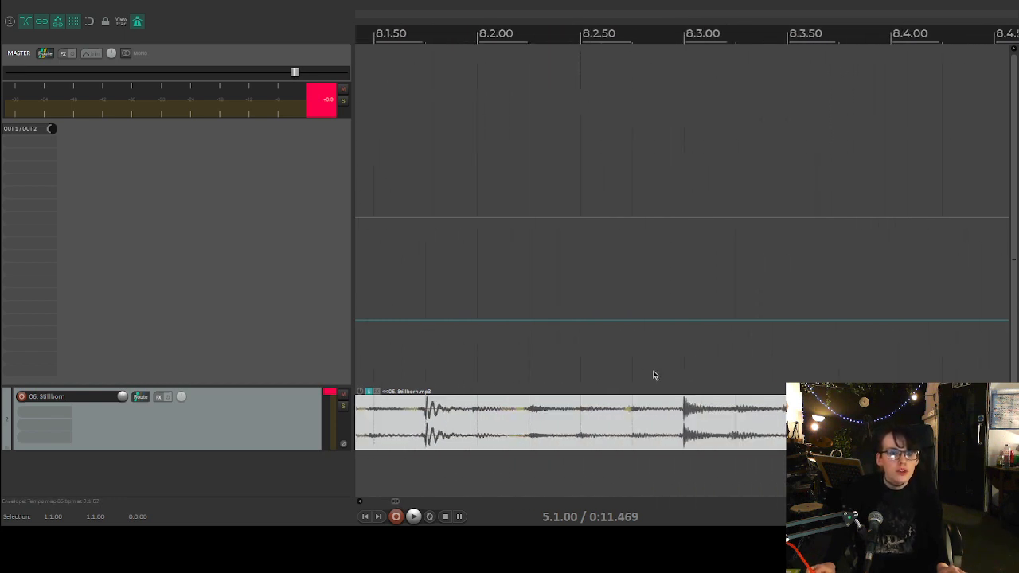
scroll(653, 375, "right", 10)
scroll(654, 375, "down", 2)
scroll(653, 374, "right", 5)
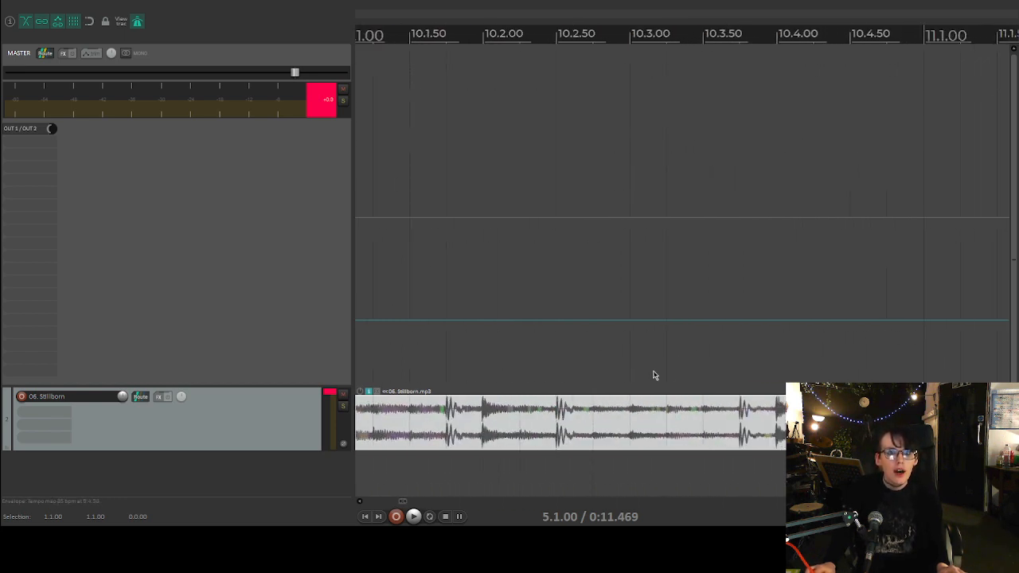
scroll(653, 375, "up", 2)
scroll(653, 376, "right", 10)
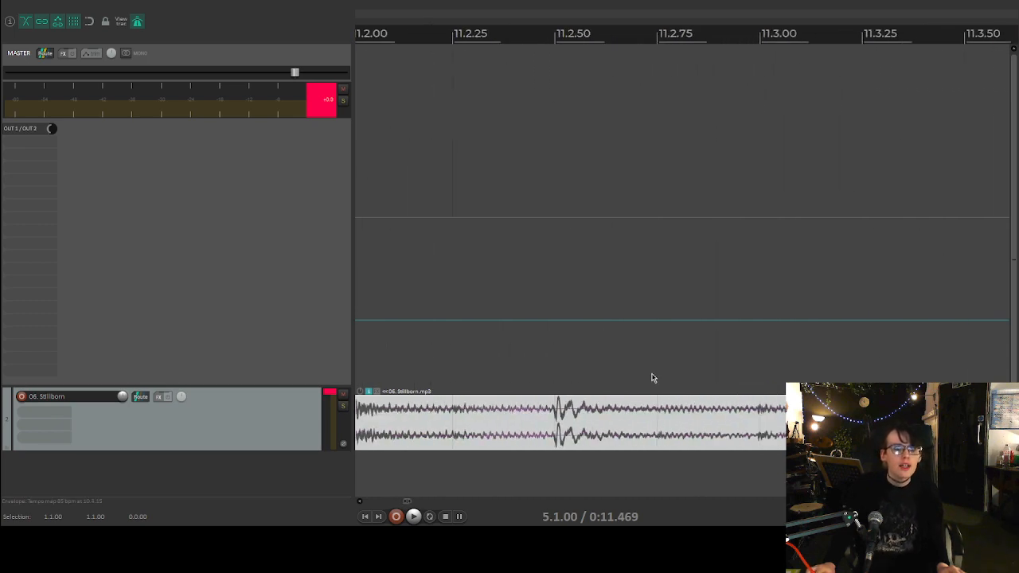
Compare the song's transients with the grid from bar 13 through bar 76.
scroll(653, 376, "down", 4)
scroll(653, 372, "right", 10)
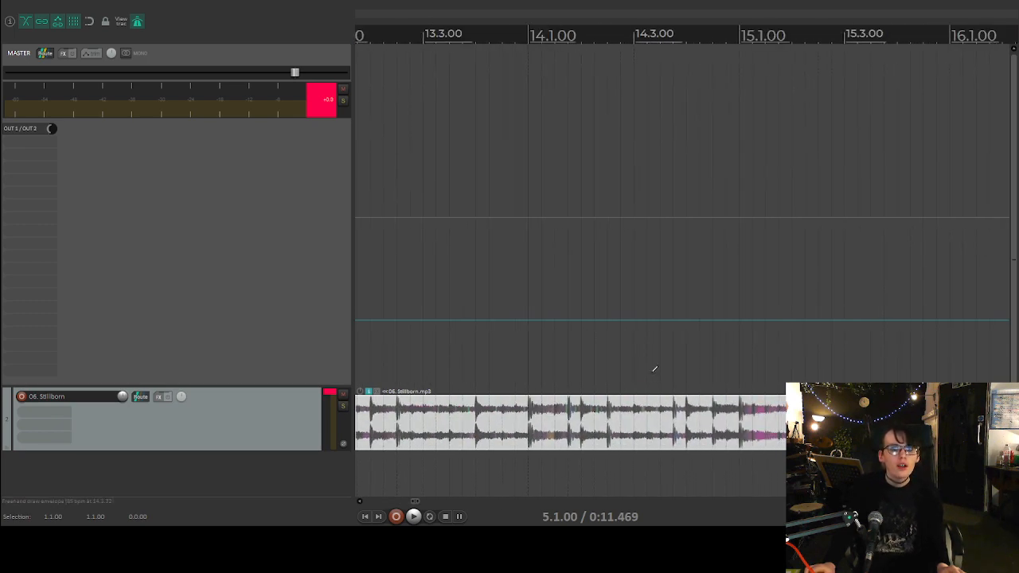
scroll(653, 369, "up", 4)
scroll(643, 377, "down", 5)
scroll(643, 366, "right", 10)
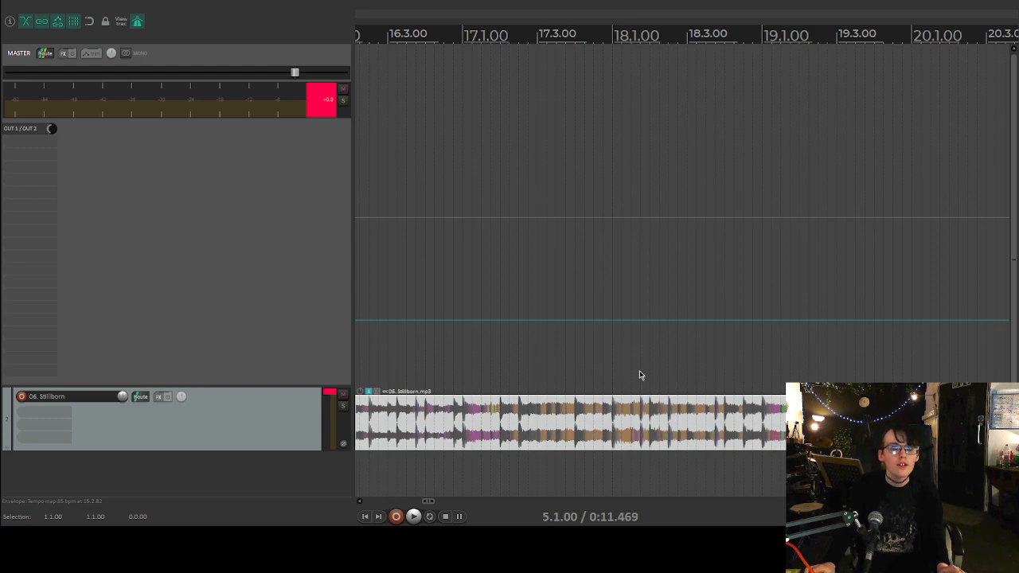
scroll(645, 371, "up", 4)
scroll(655, 366, "down", 5)
scroll(651, 380, "right", 10)
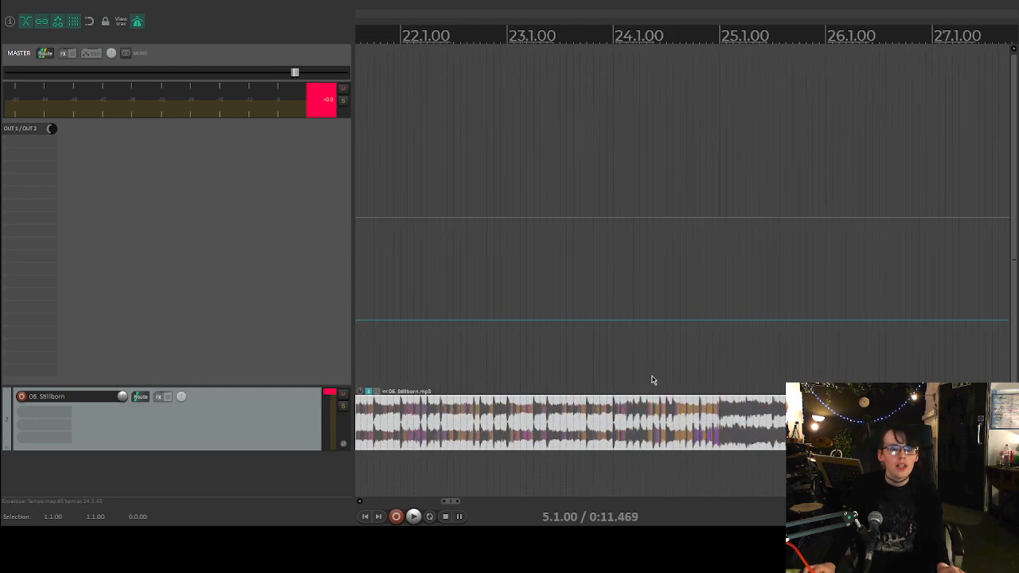
scroll(651, 379, "up", 3)
scroll(651, 380, "right", 10)
scroll(645, 386, "up", 2)
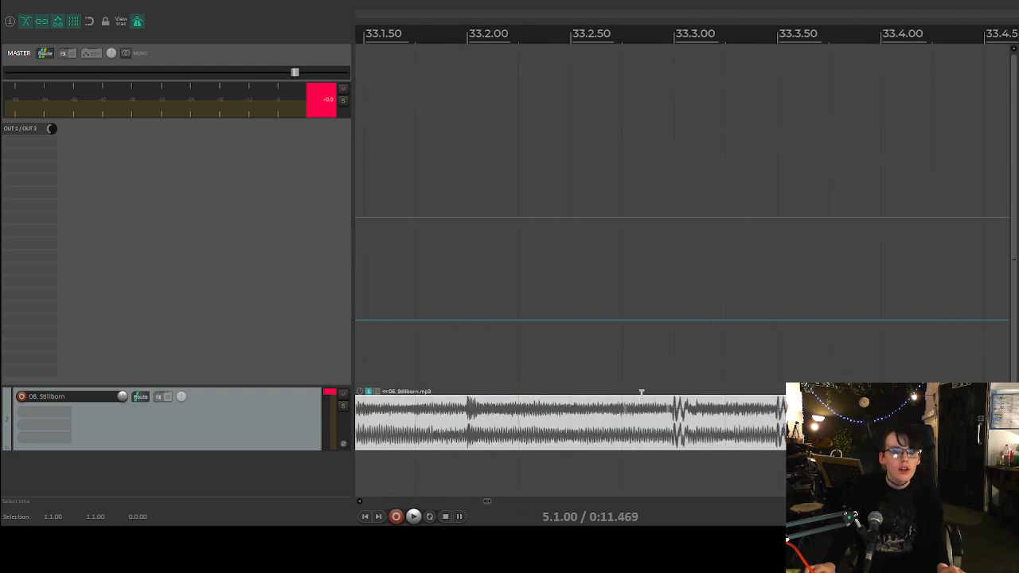
scroll(637, 391, "right", 10)
scroll(632, 389, "up", 2)
scroll(632, 389, "down", 10)
left_click(605, 170)
scroll(605, 170, "up", 8)
scroll(592, 192, "right", 10)
scroll(593, 192, "up", 2)
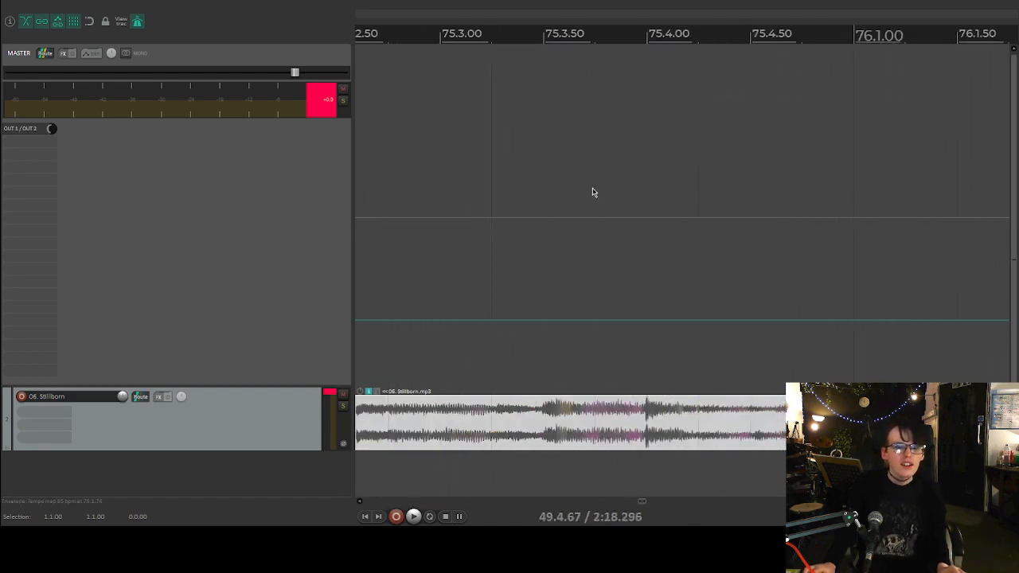
Find the song's section change near bar 85 by playing short passages around it.
scroll(594, 193, "down", 6)
left_click(482, 100)
key("space")
scroll(525, 64, "up", 3)
left_click(526, 36)
key("space")
scroll(549, 48, "right", 5)
left_click(530, 28)
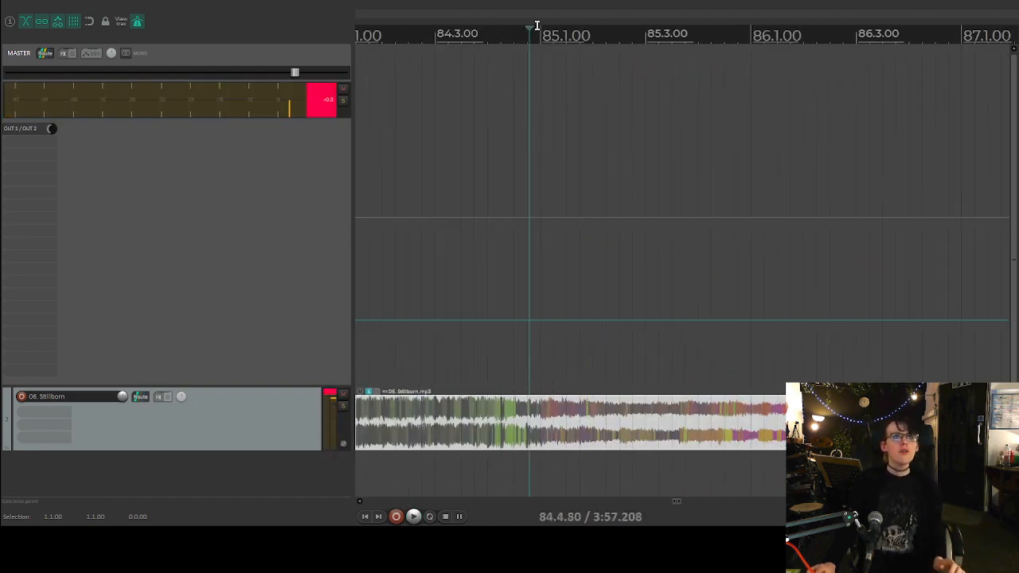
Enable snapping, place the edit cursor at 85.1.00, and play from there to hear the new section's meter.
left_click(539, 29)
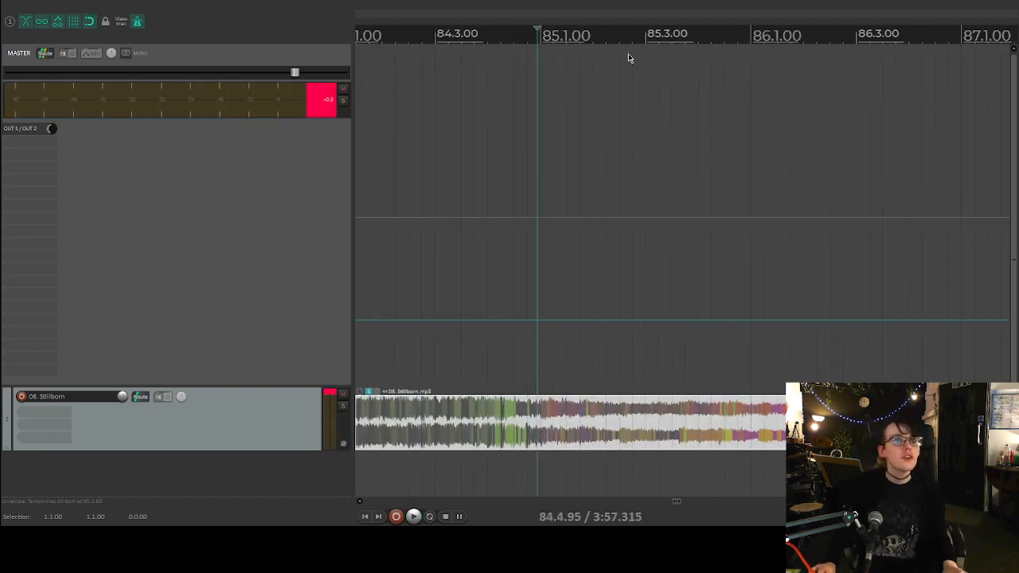
left_click(542, 30)
scroll(592, 170, "up", 3)
key("space")
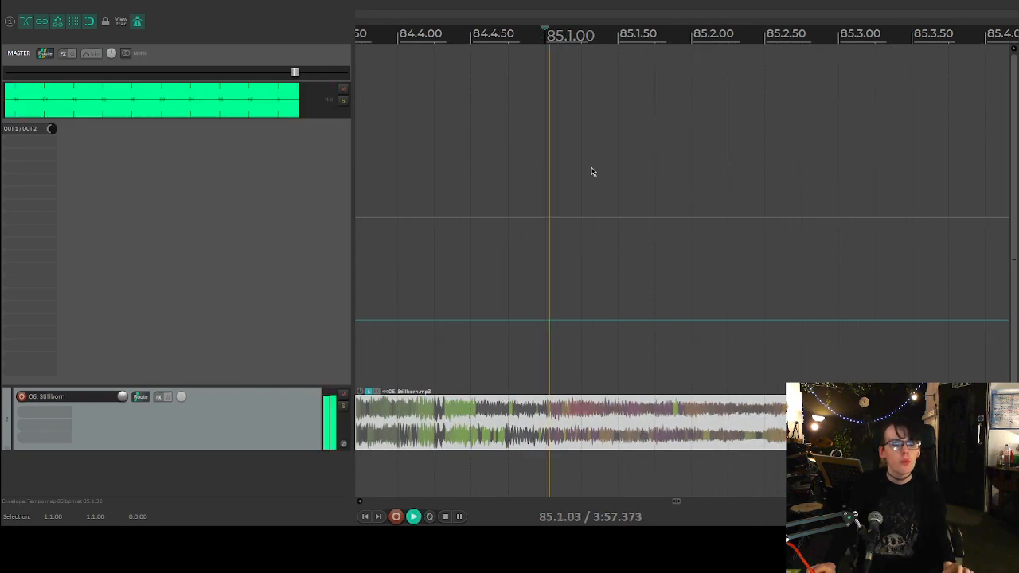
key("space")
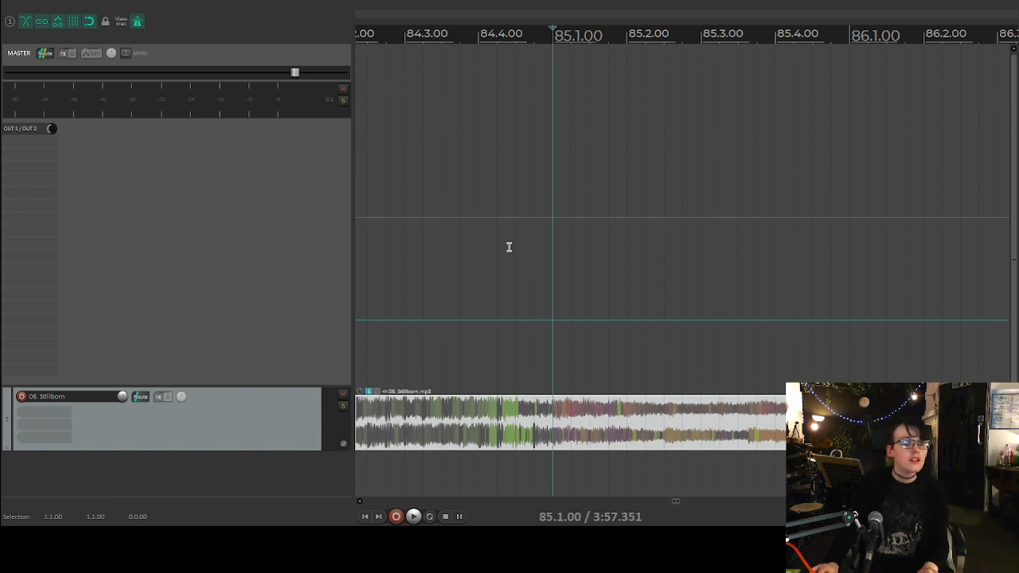
Insert a 7/8 time signature marker at bar 85 and check the following bars up to bar 89 against the grid.
key("space")
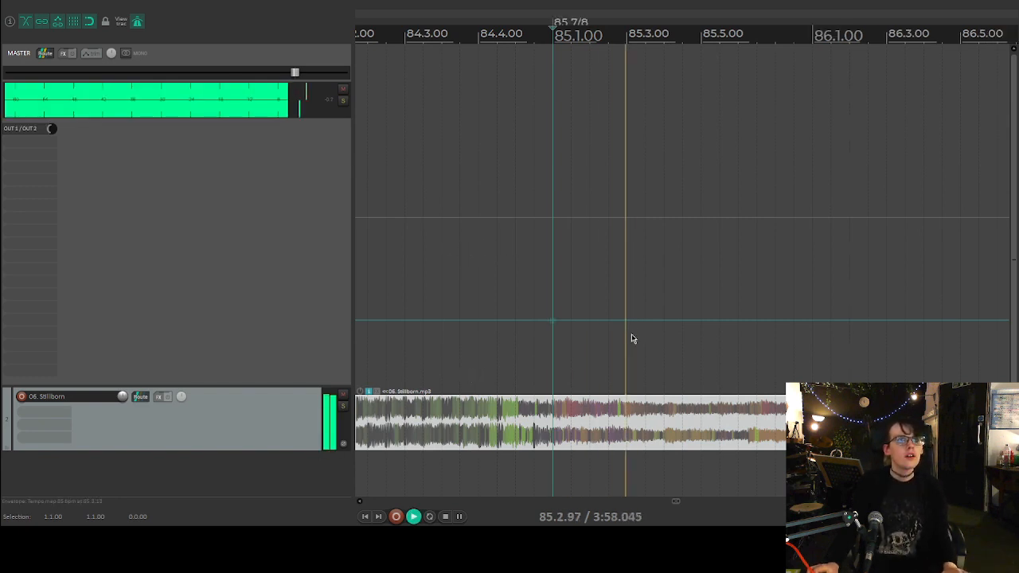
key("space")
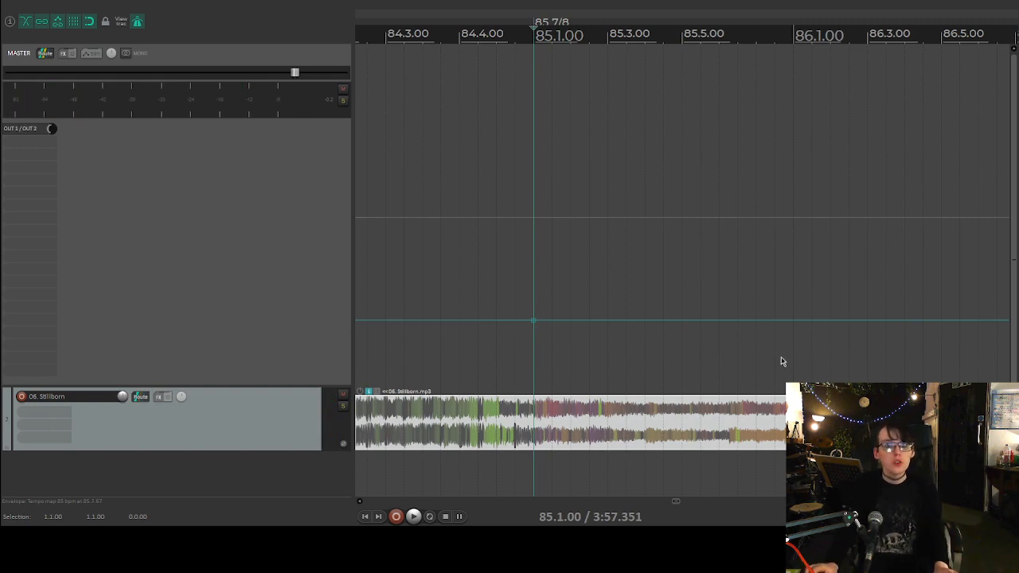
scroll(783, 350, "down", 3)
scroll(753, 350, "up", 3)
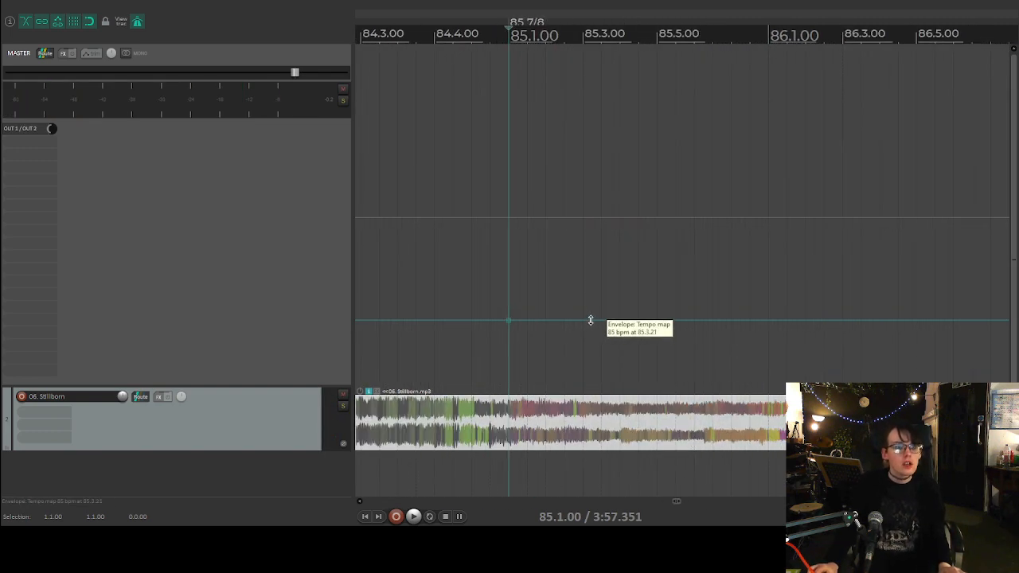
scroll(609, 314, "down", 4)
scroll(623, 310, "right", 4)
scroll(637, 346, "left", 2)
scroll(634, 345, "up", 4)
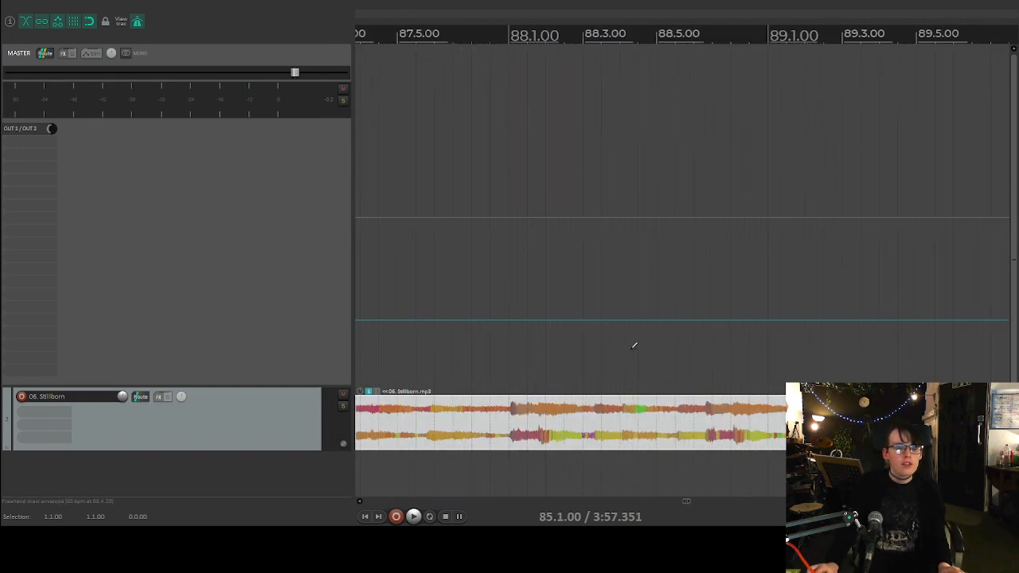
scroll(630, 352, "left", 6)
key("space")
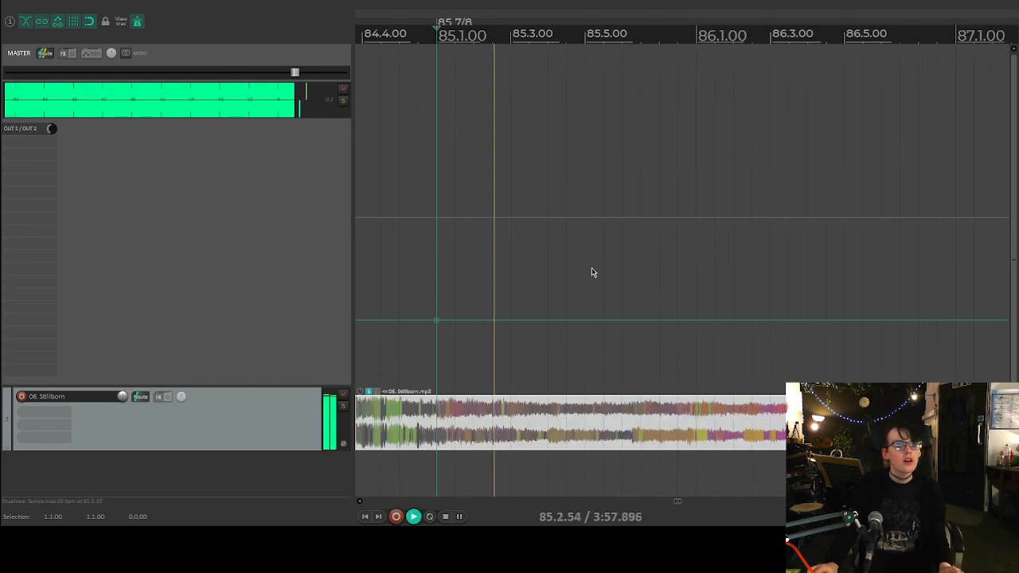
key("space")
Play the section with its tempo raised to about 130.2 bpm, and lower the tempo from bar 85 onward to about 112.8 bpm.
key("space")
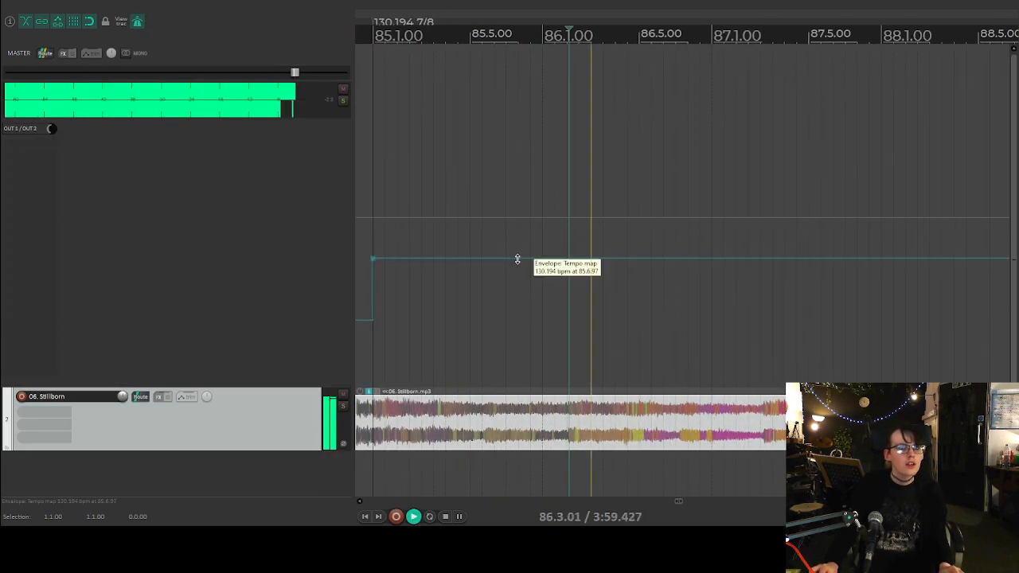
key("space")
left_click_drag(518, 258, 518, 266)
scroll(475, 267, "up", 3)
key("space")
key("space")
Check the hit just before bar 87 against the grid and set the bar 85 tempo marker to 113 bpm.
scroll(676, 280, "up", 4)
left_click(677, 280)
scroll(680, 277, "down", 4)
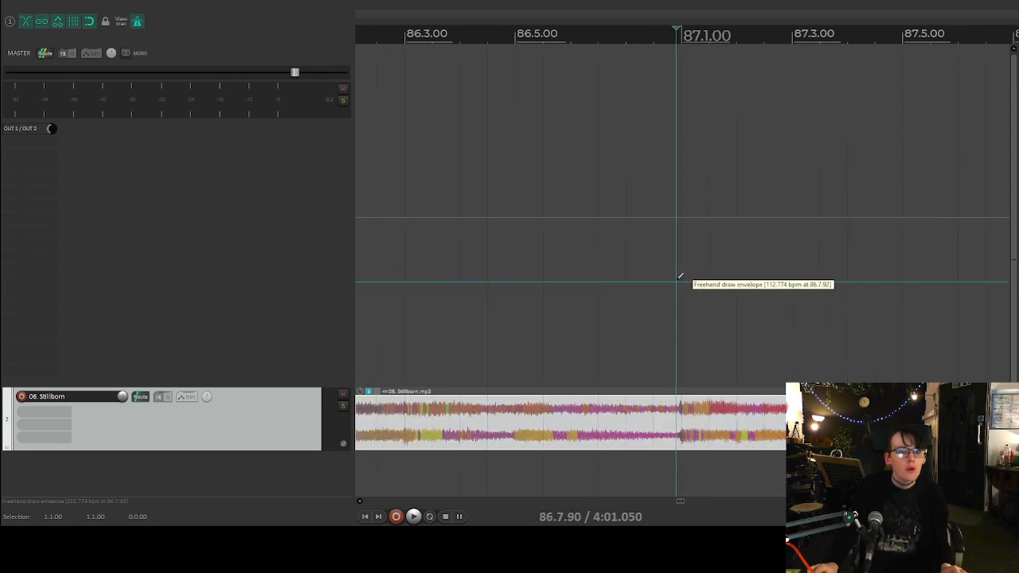
scroll(613, 246, "left", 8)
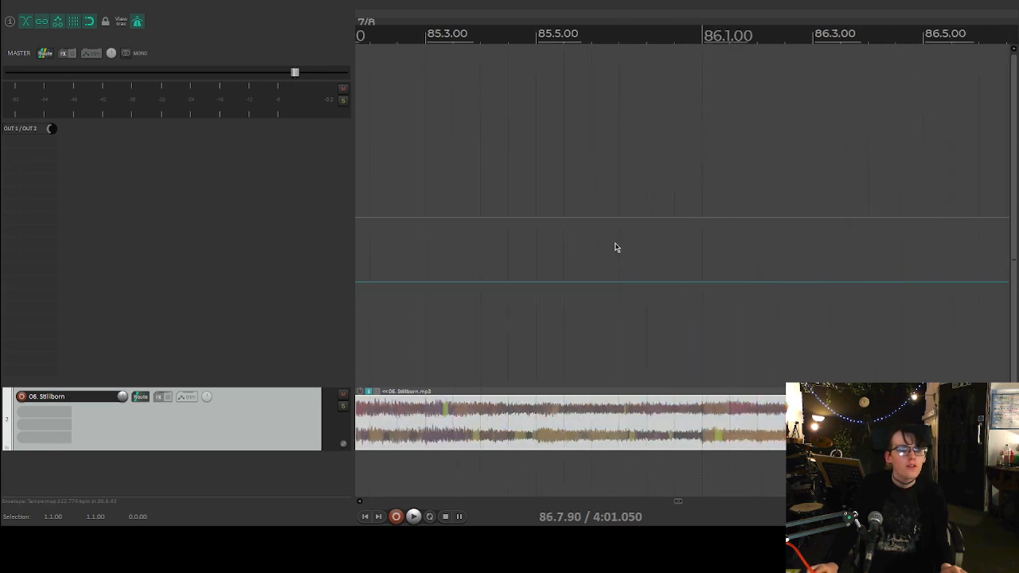
left_click(578, 18)
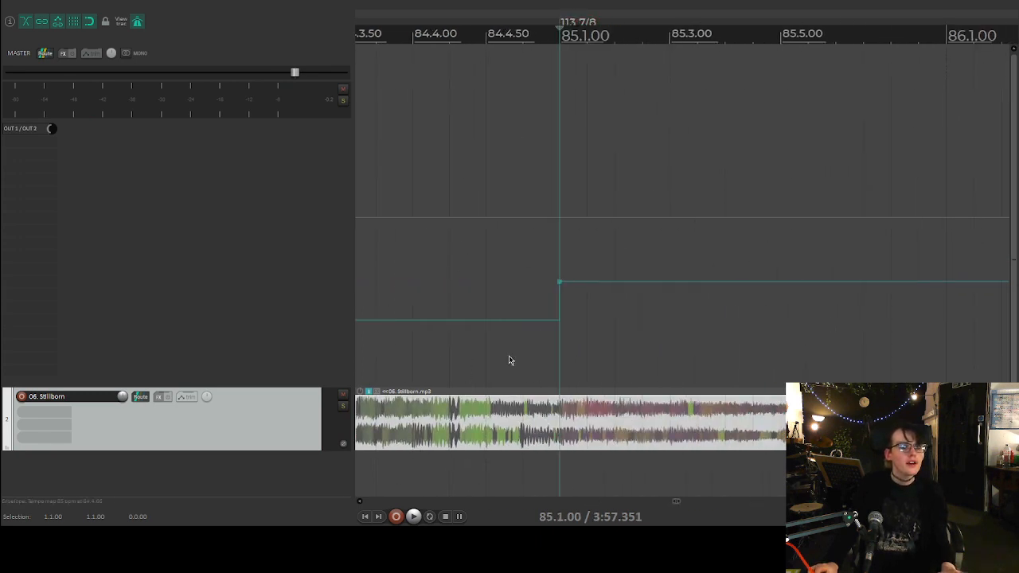
Play the 7/8 section from bar 87 and again from bar 96 to check its hits against the grid.
scroll(509, 359, "right", 8)
left_click(600, 34)
key("space")
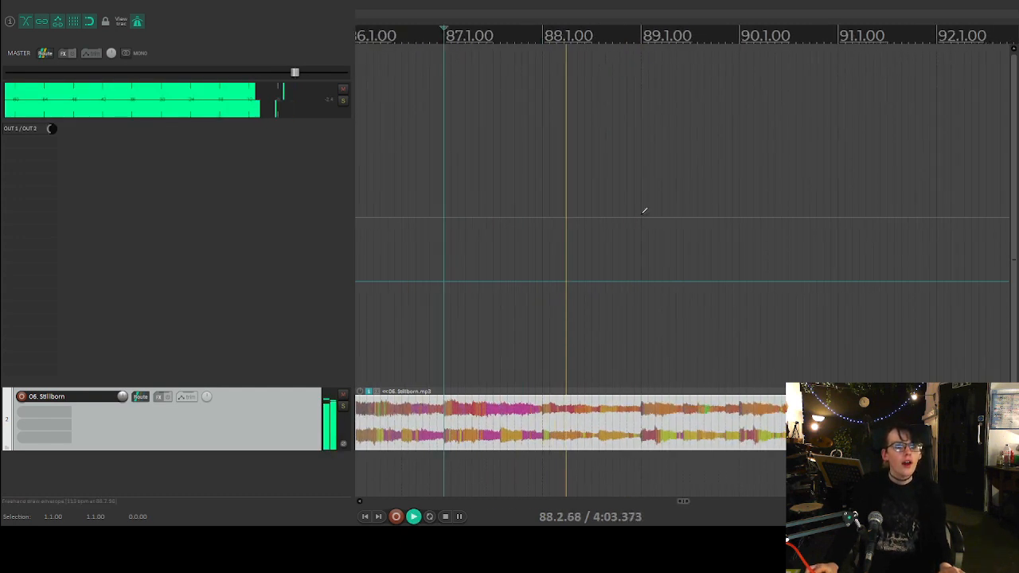
scroll(633, 227, "down", 2)
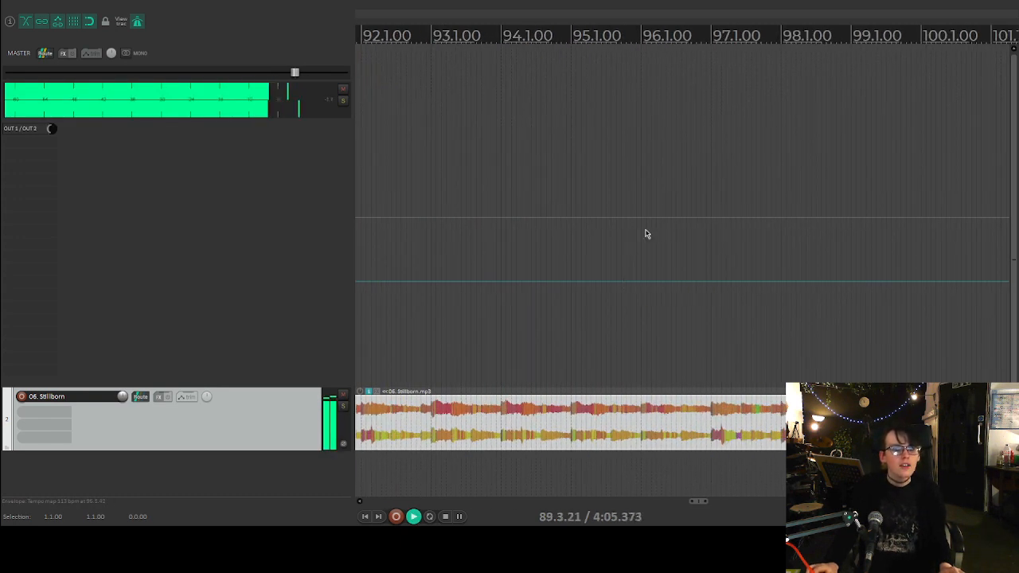
scroll(645, 231, "up", 5)
scroll(730, 218, "down", 2)
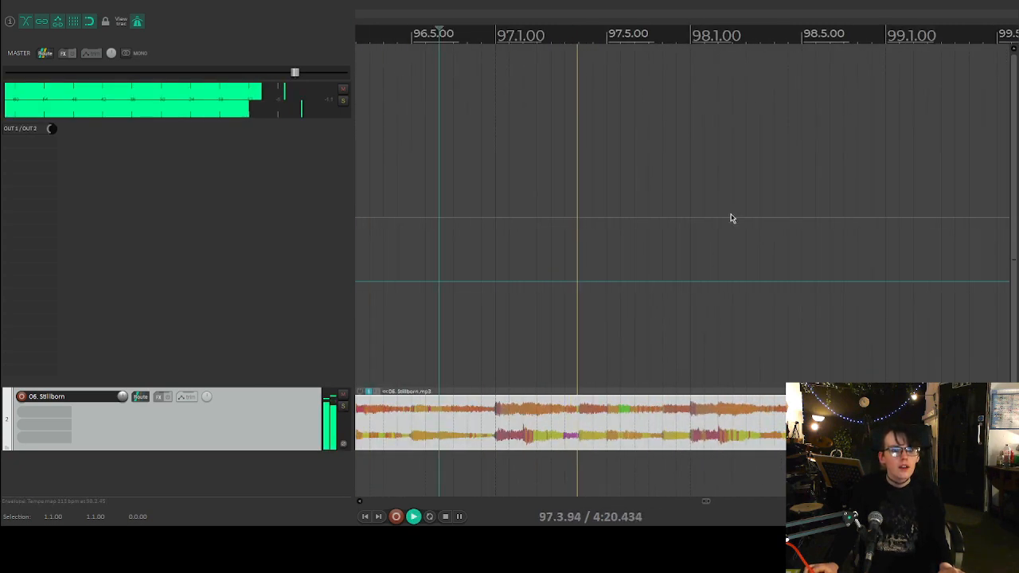
key("space")
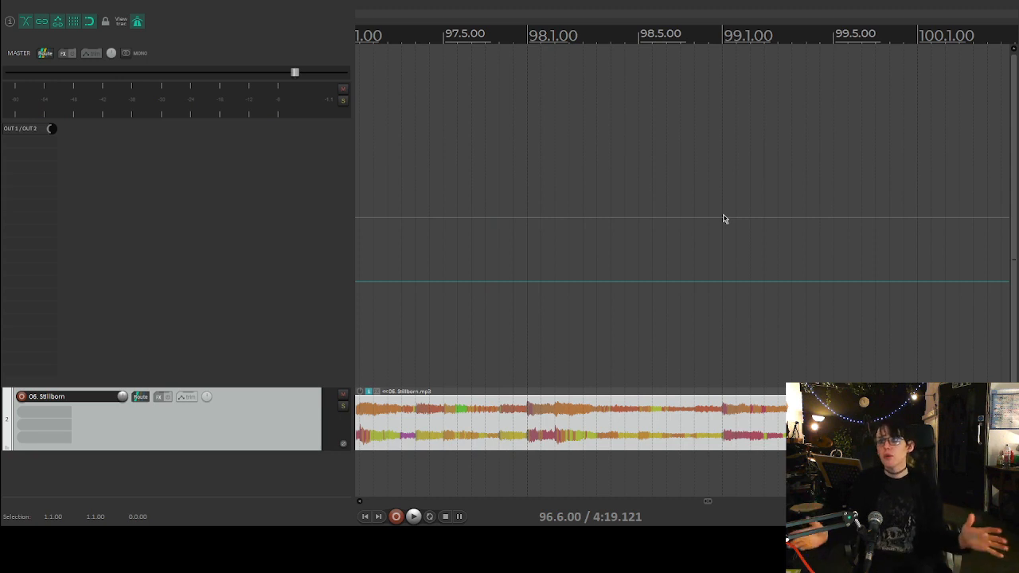
Locate the next section change at bar 101, place the edit cursor at 101.1.00, and play from there.
scroll(707, 213, "right", 3)
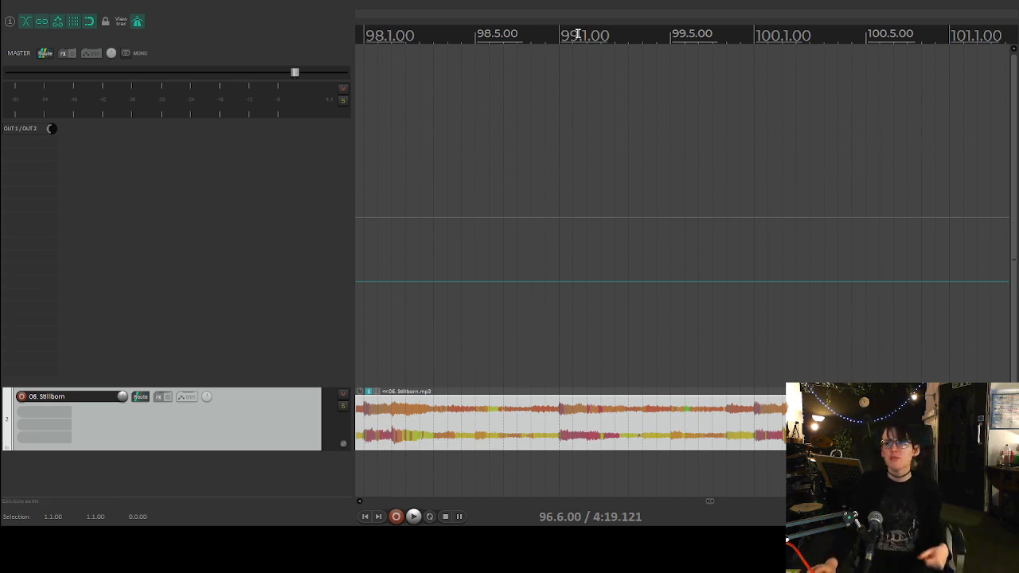
scroll(578, 34, "right", 3)
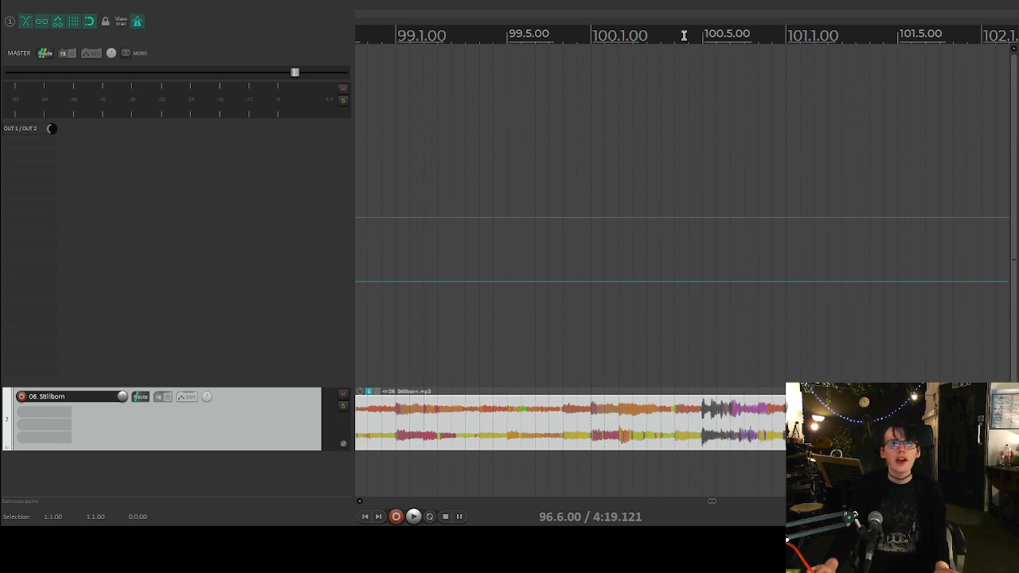
scroll(683, 35, "up", 5)
scroll(682, 37, "right", 6)
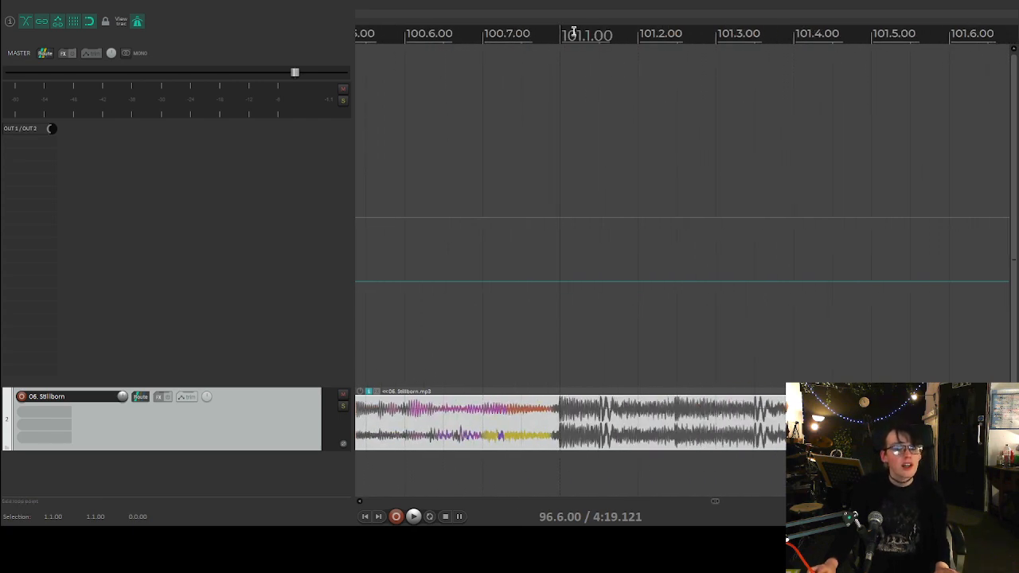
left_click(573, 32)
key("space")
scroll(608, 46, "down", 6)
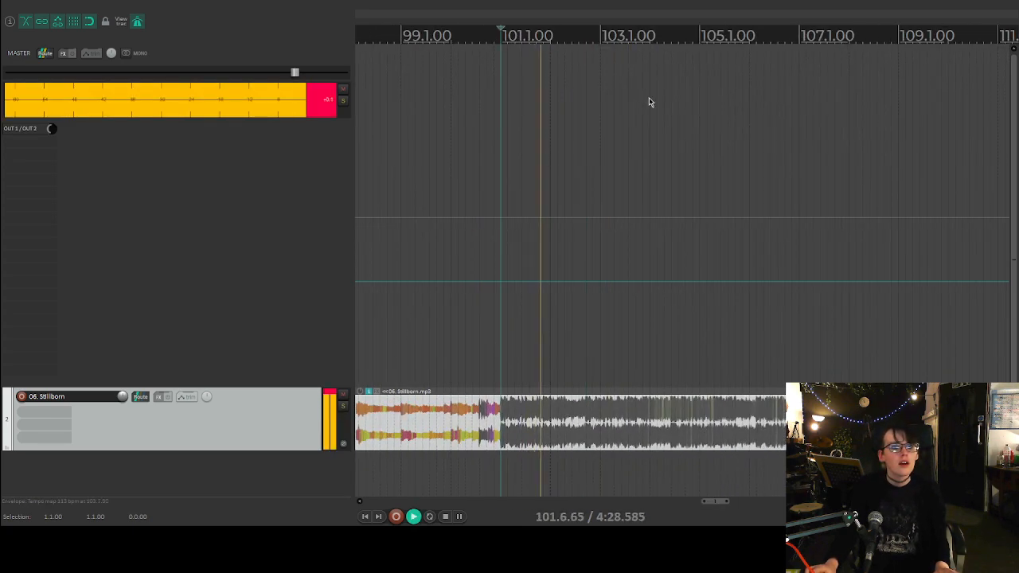
key("space")
Examine the extent of the heavy section after bar 101 and replay its opening bars against the grid.
scroll(619, 63, "down", 4)
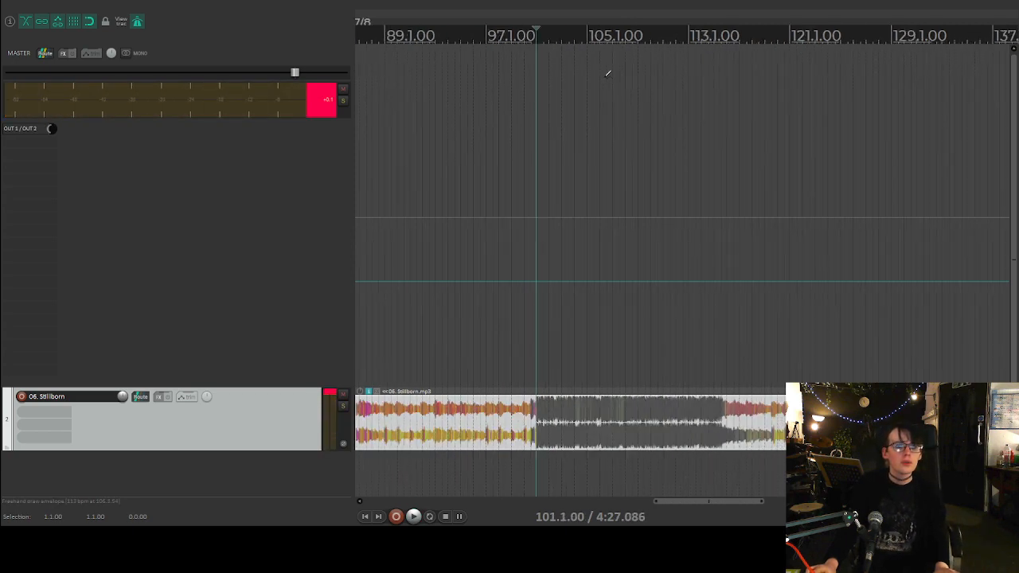
scroll(547, 104, "up", 4)
scroll(502, 119, "up", 3)
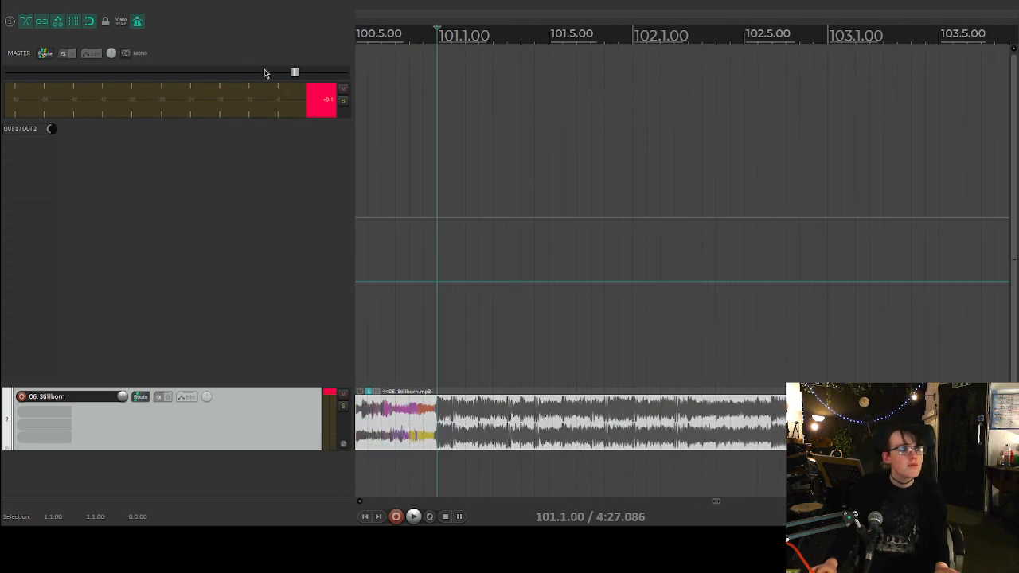
key("space")
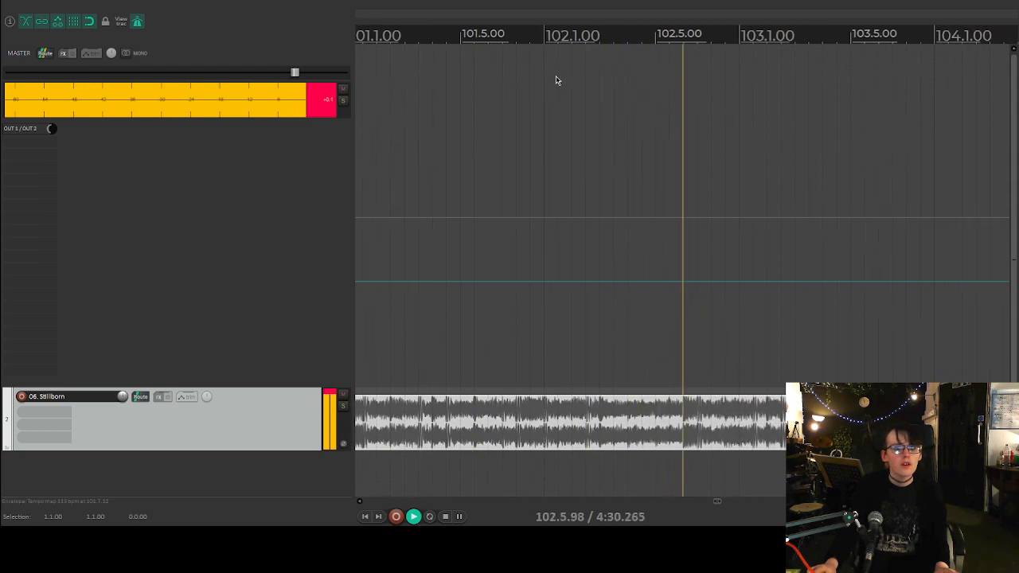
key("space")
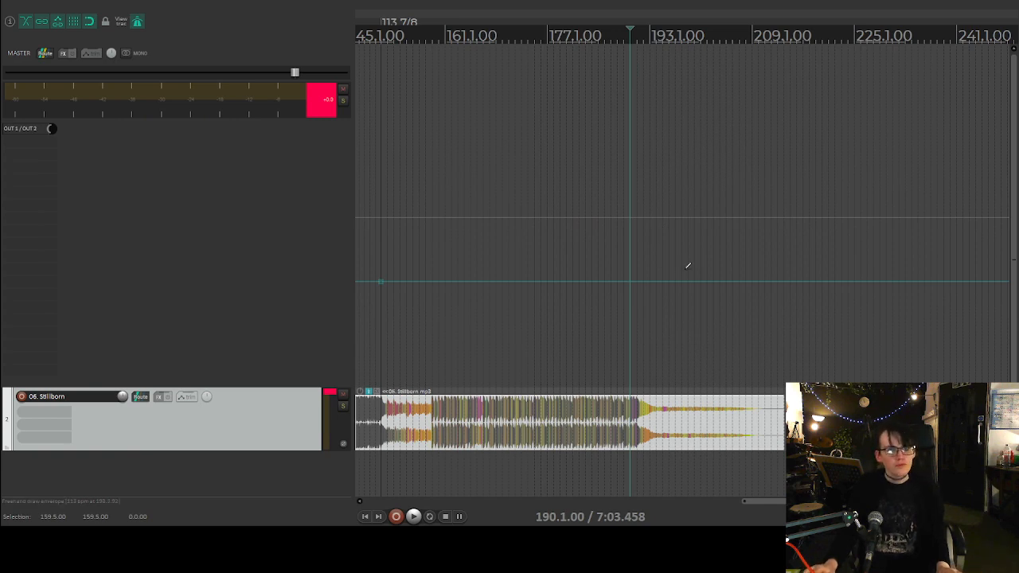
Return to the project start and play the intro past the bar 5 tempo change to check the finished tempo map.
scroll(685, 265, "down", 2)
left_click_drag(716, 499, 398, 505)
scroll(390, 295, "up", 5)
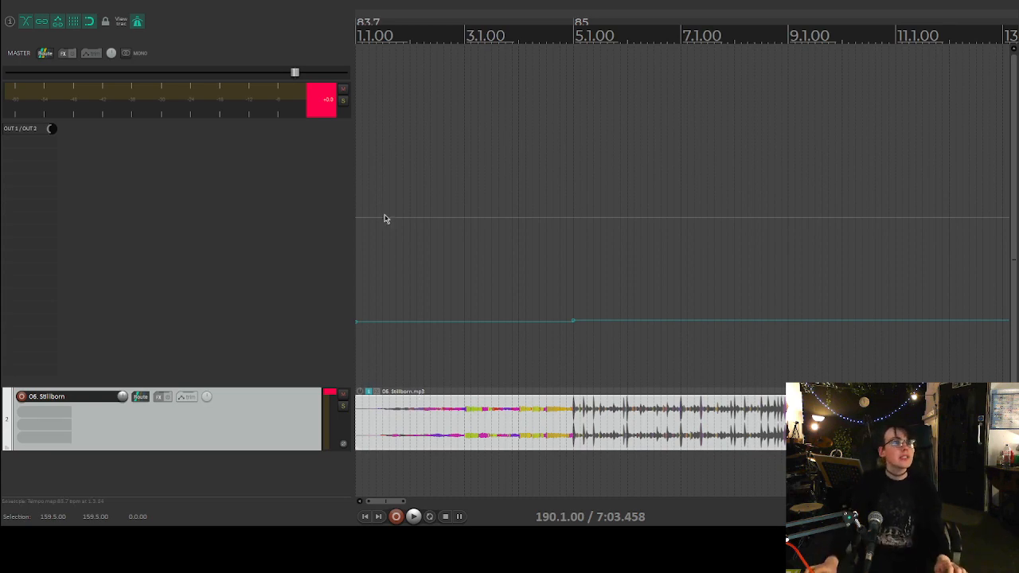
left_click(365, 519)
key("space")
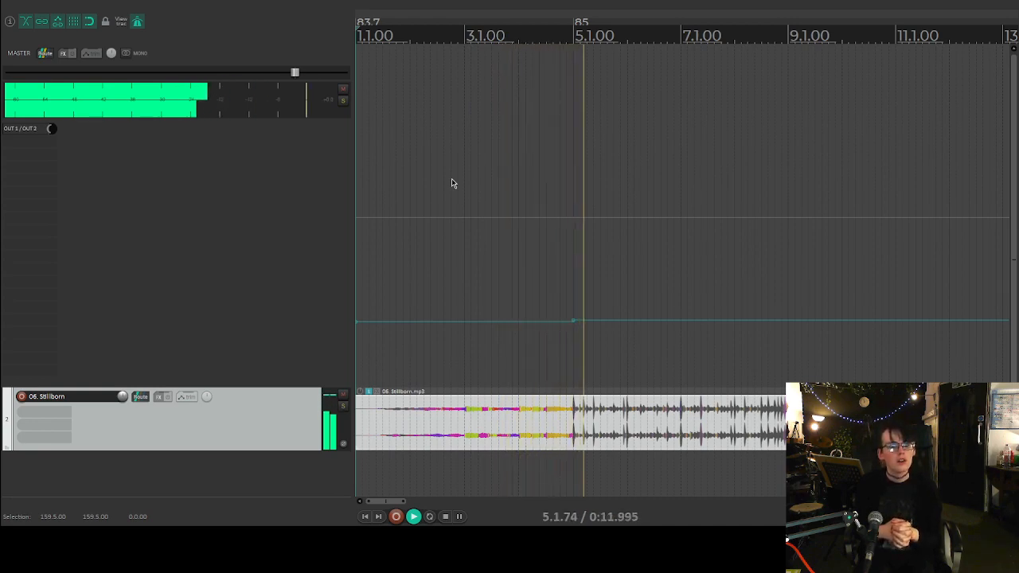
key("space")
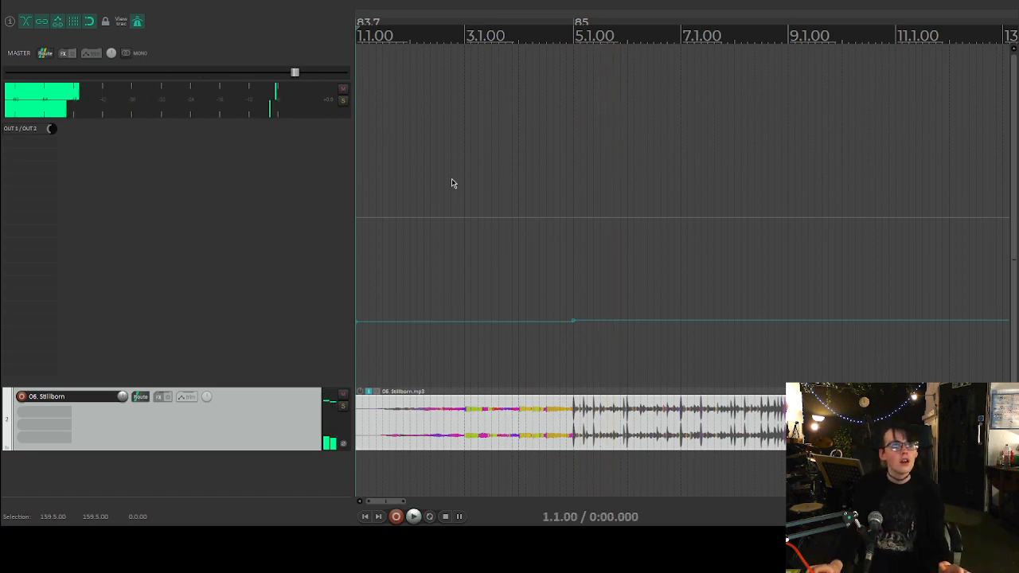